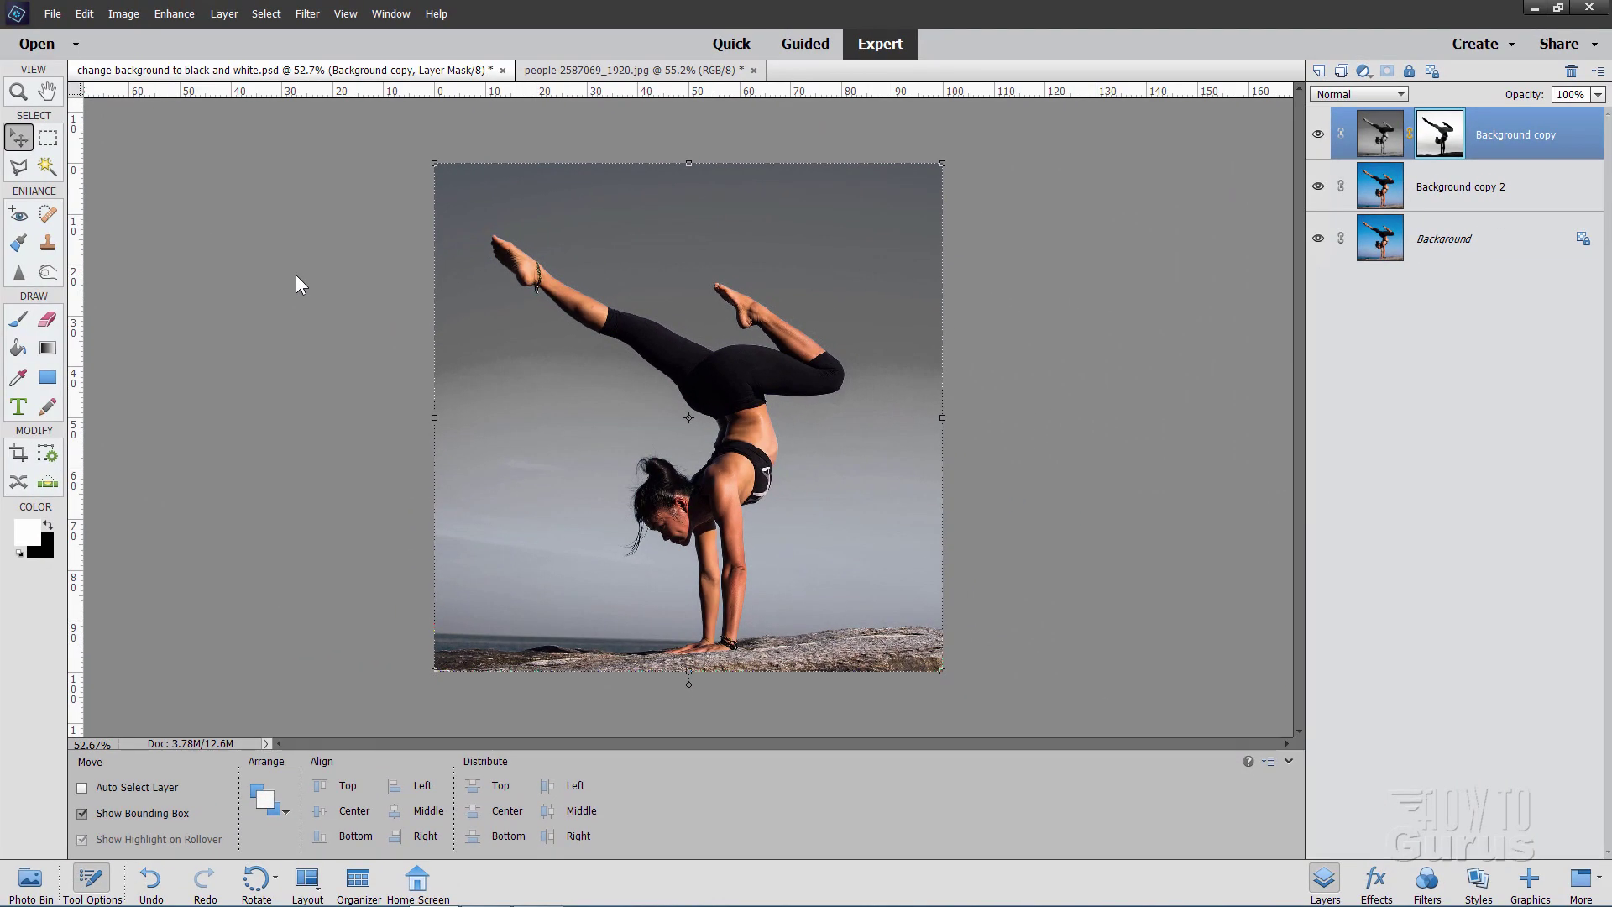
Close the earlier background-editing PSD document without saving its changes
{"action": "left_click", "coordinate": [504, 72]}
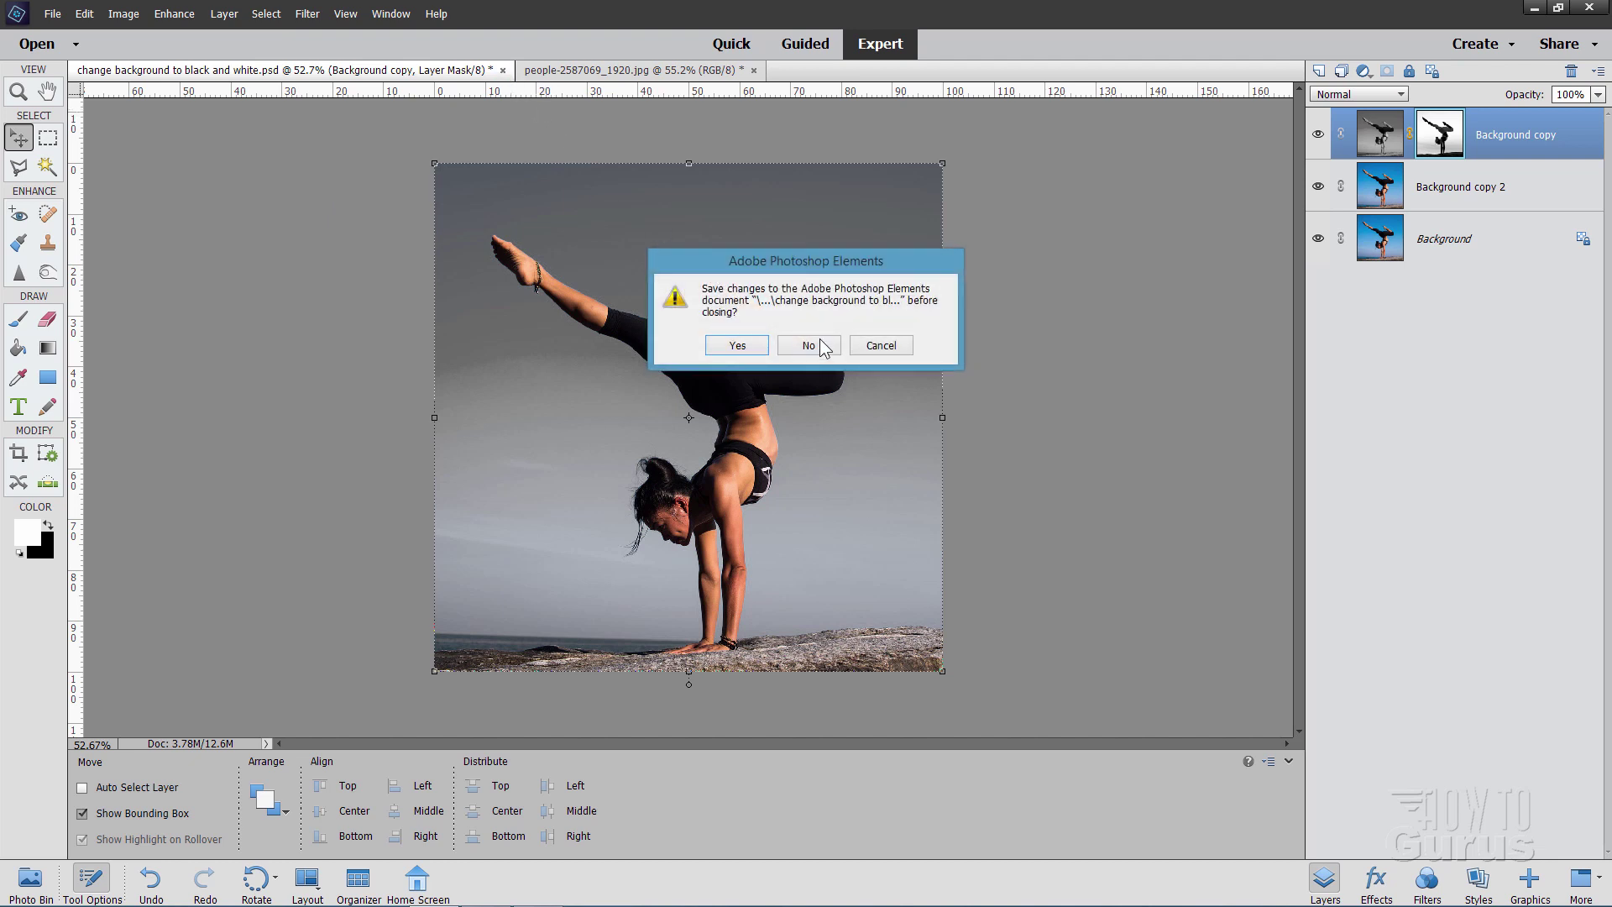
{"action": "left_click", "coordinate": [821, 346]}
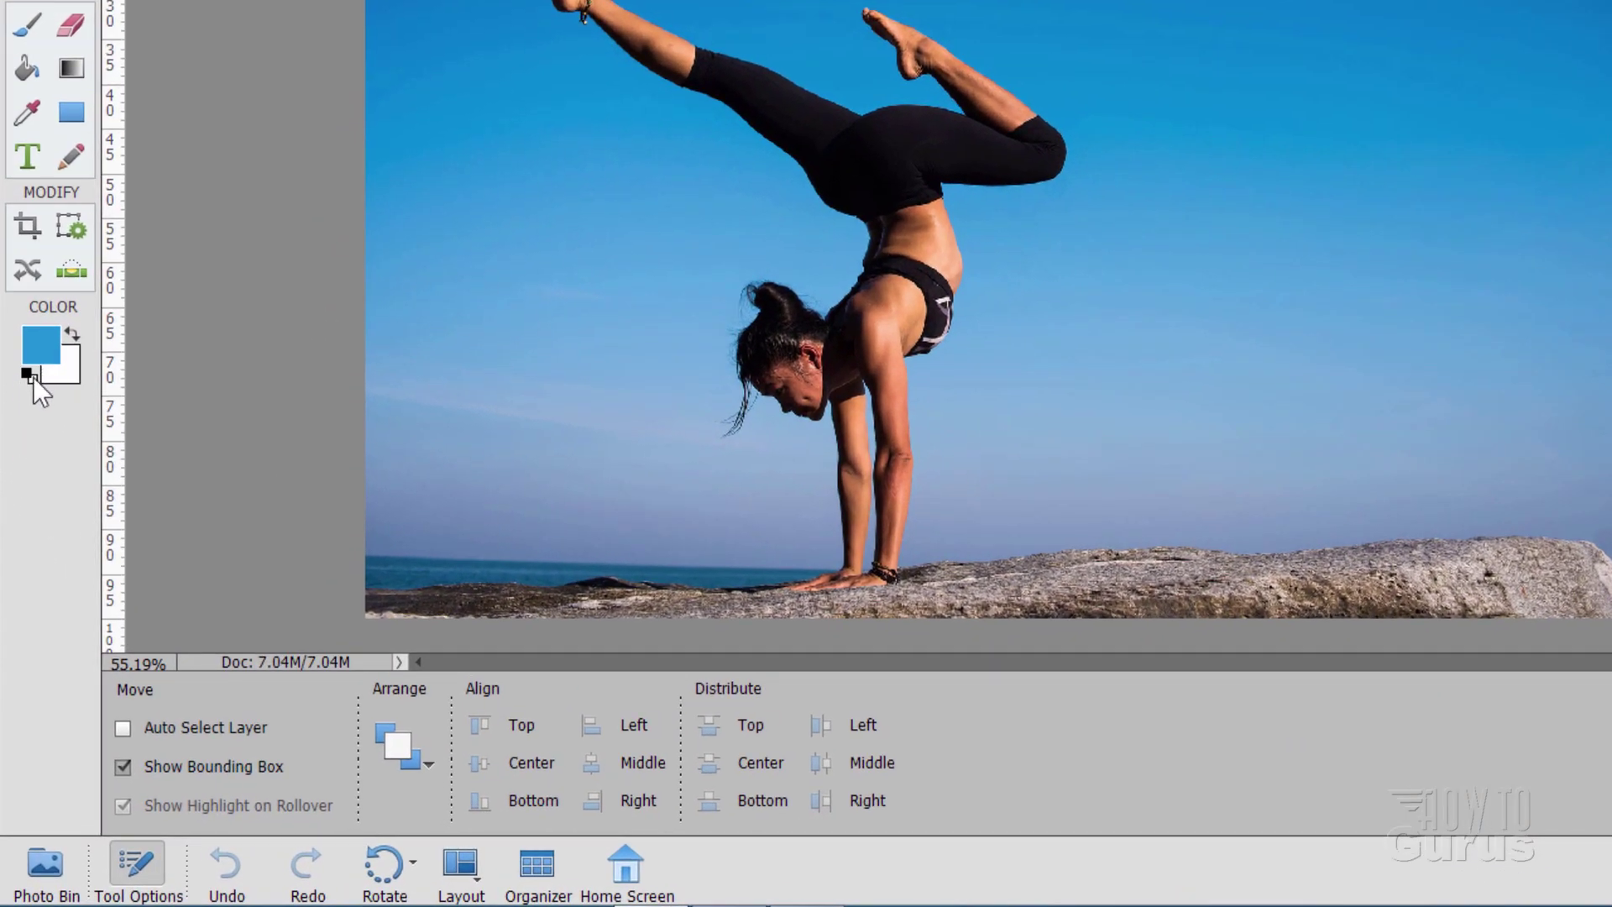
Restore the default black foreground and white background colours
{"action": "left_click", "coordinate": [20, 555]}
Crop the photo to a square centred on the handstanding woman and commit it
{"action": "left_click", "coordinate": [27, 222]}
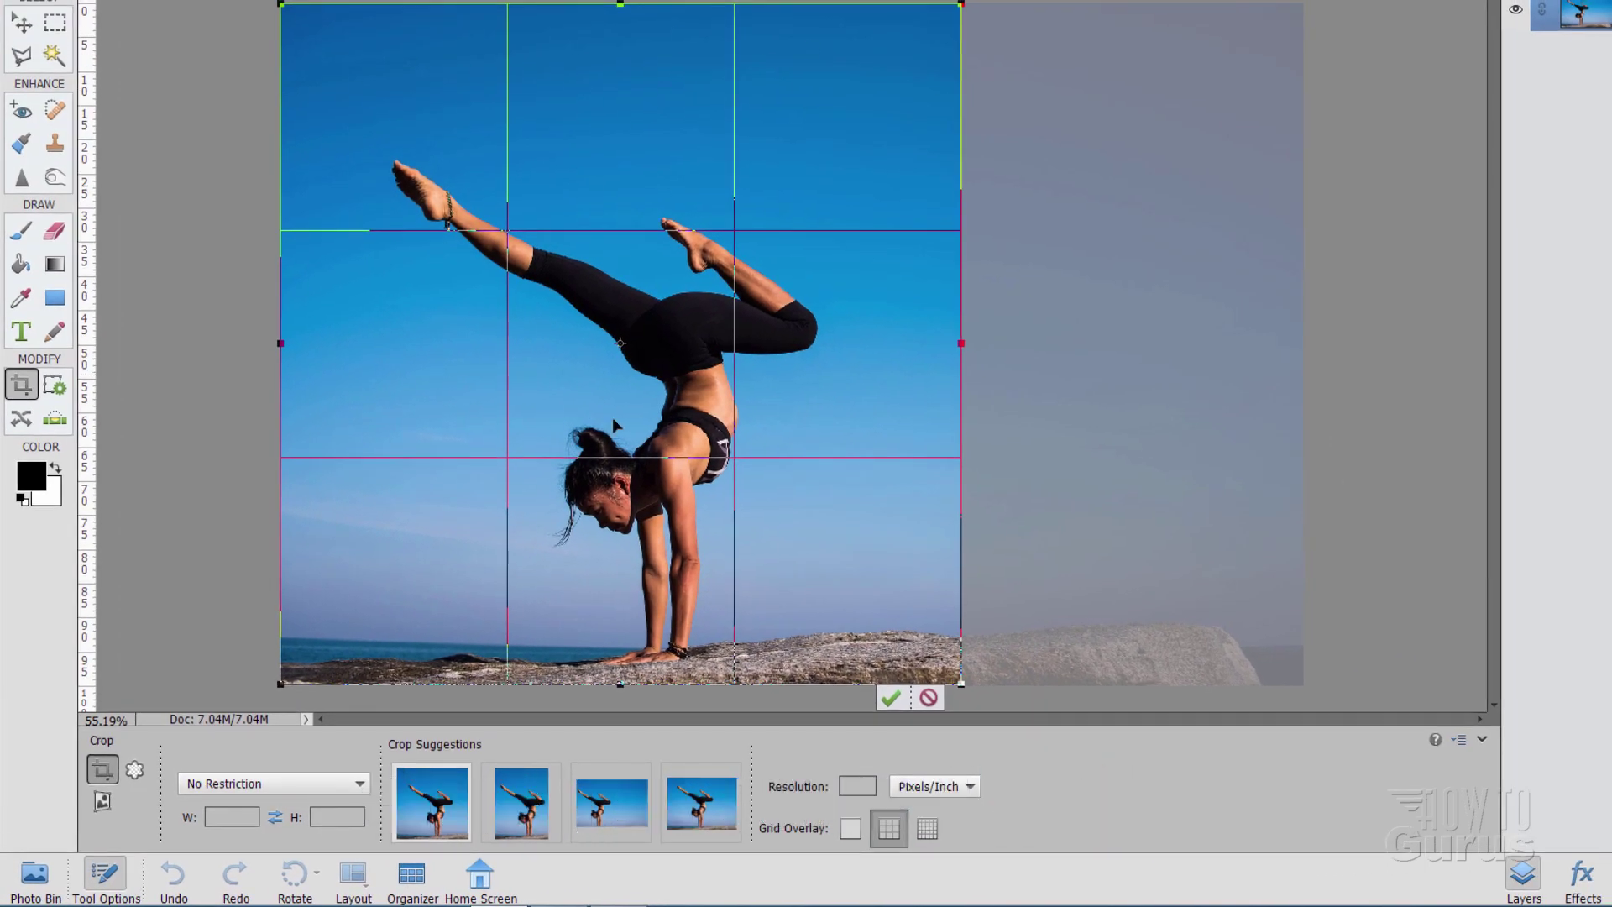
{"action": "left_click_drag", "start_coordinate": [837, 406], "coordinate": [866, 428]}
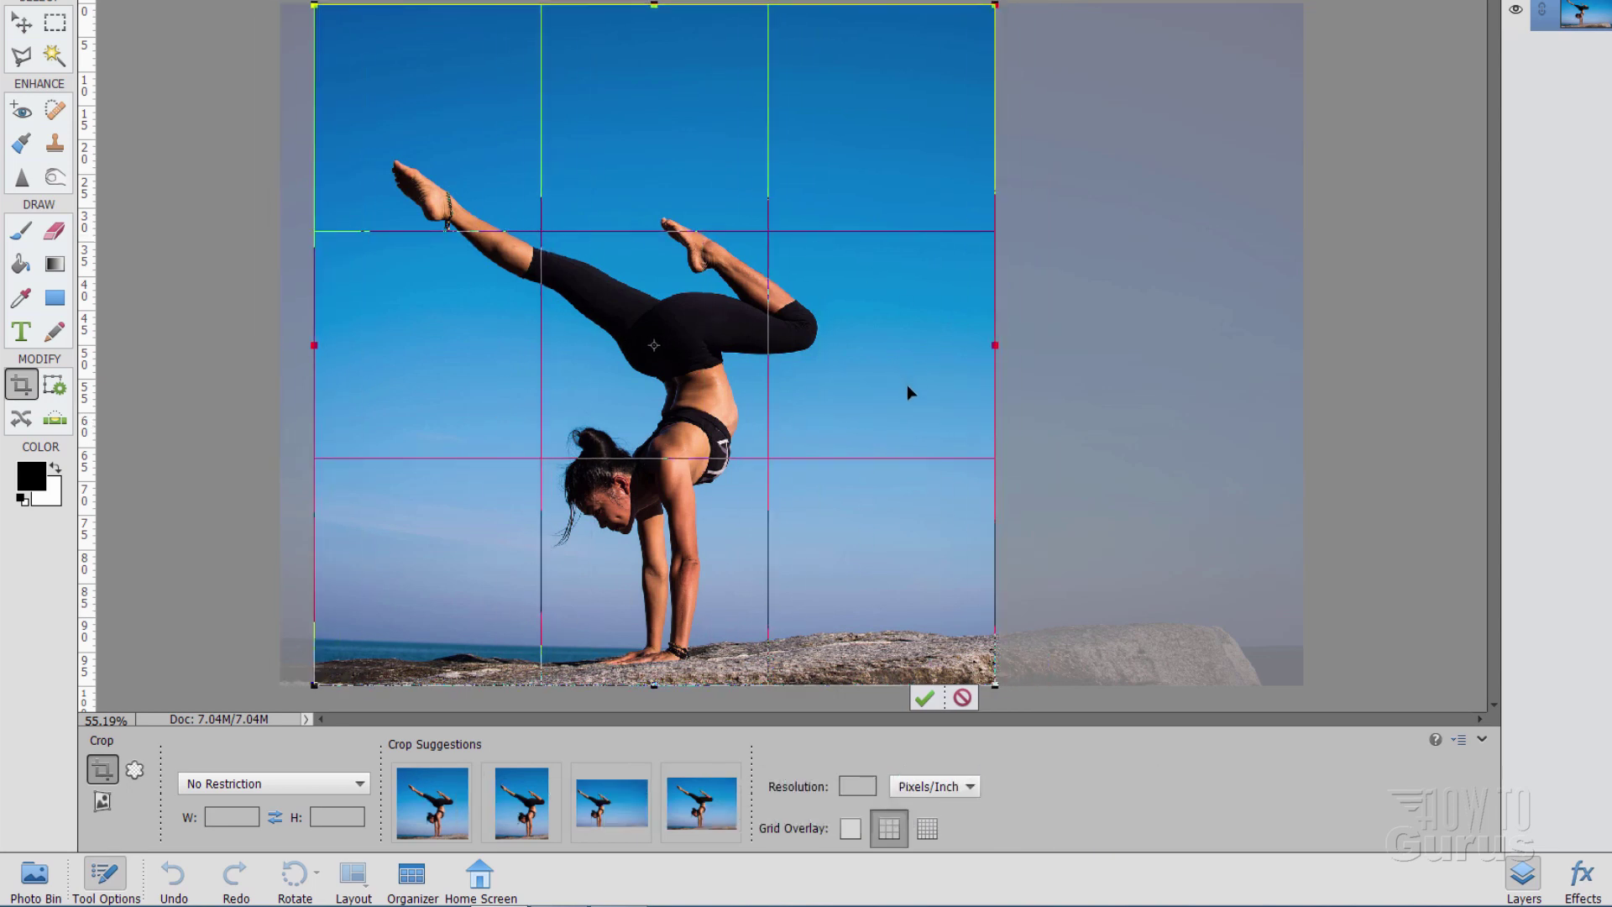
{"action": "left_click_drag", "start_coordinate": [902, 418], "coordinate": [877, 440]}
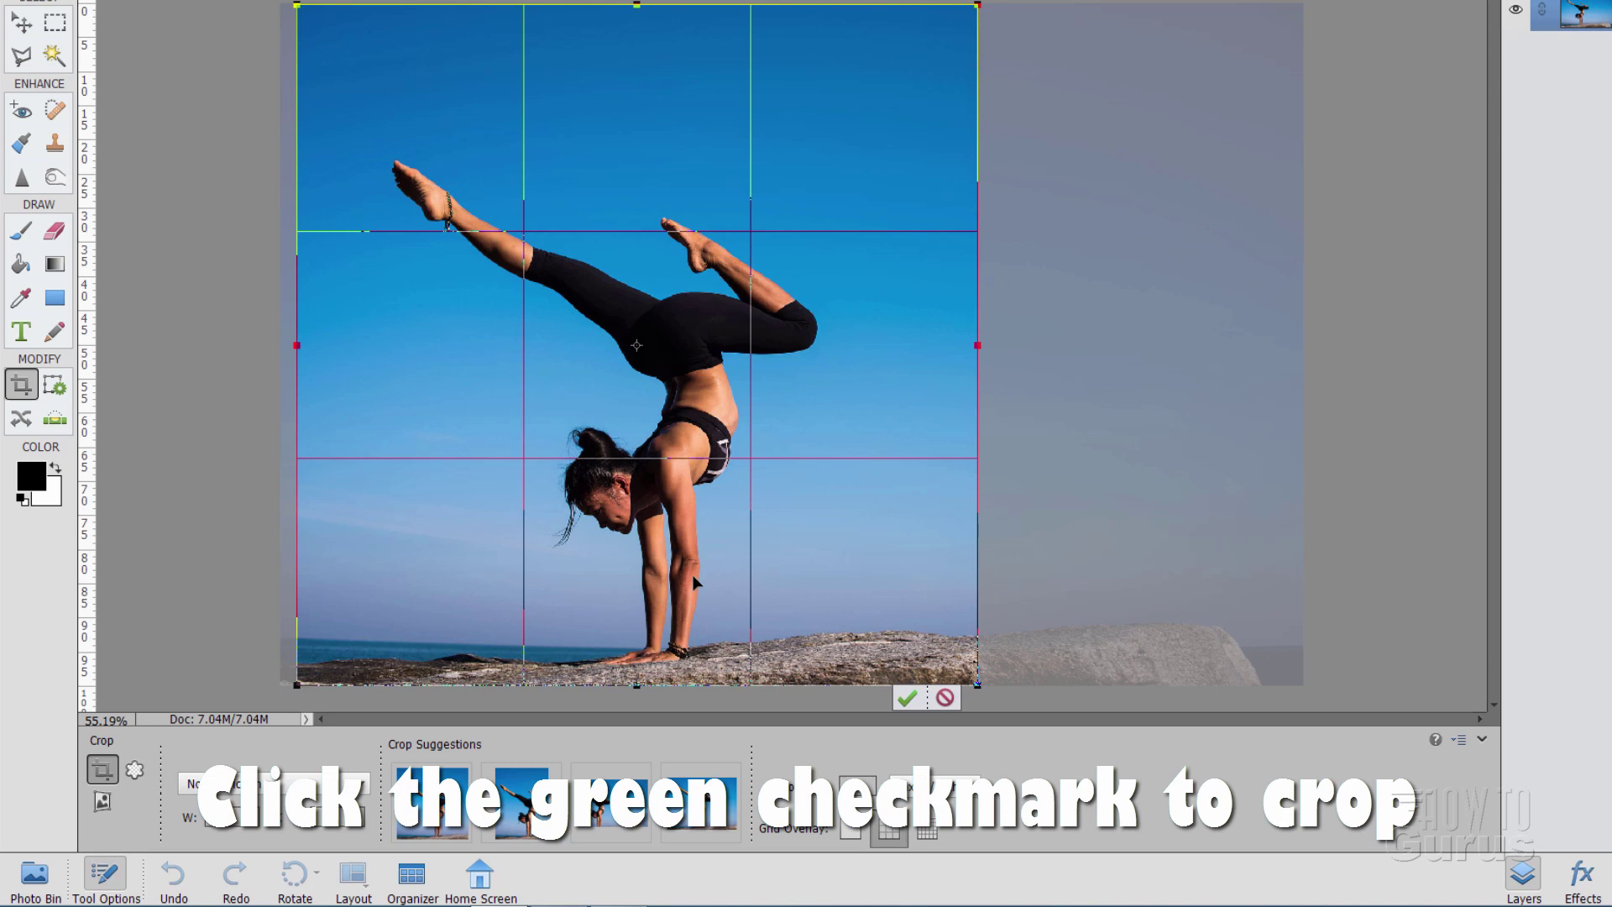
{"action": "left_click", "coordinate": [907, 697]}
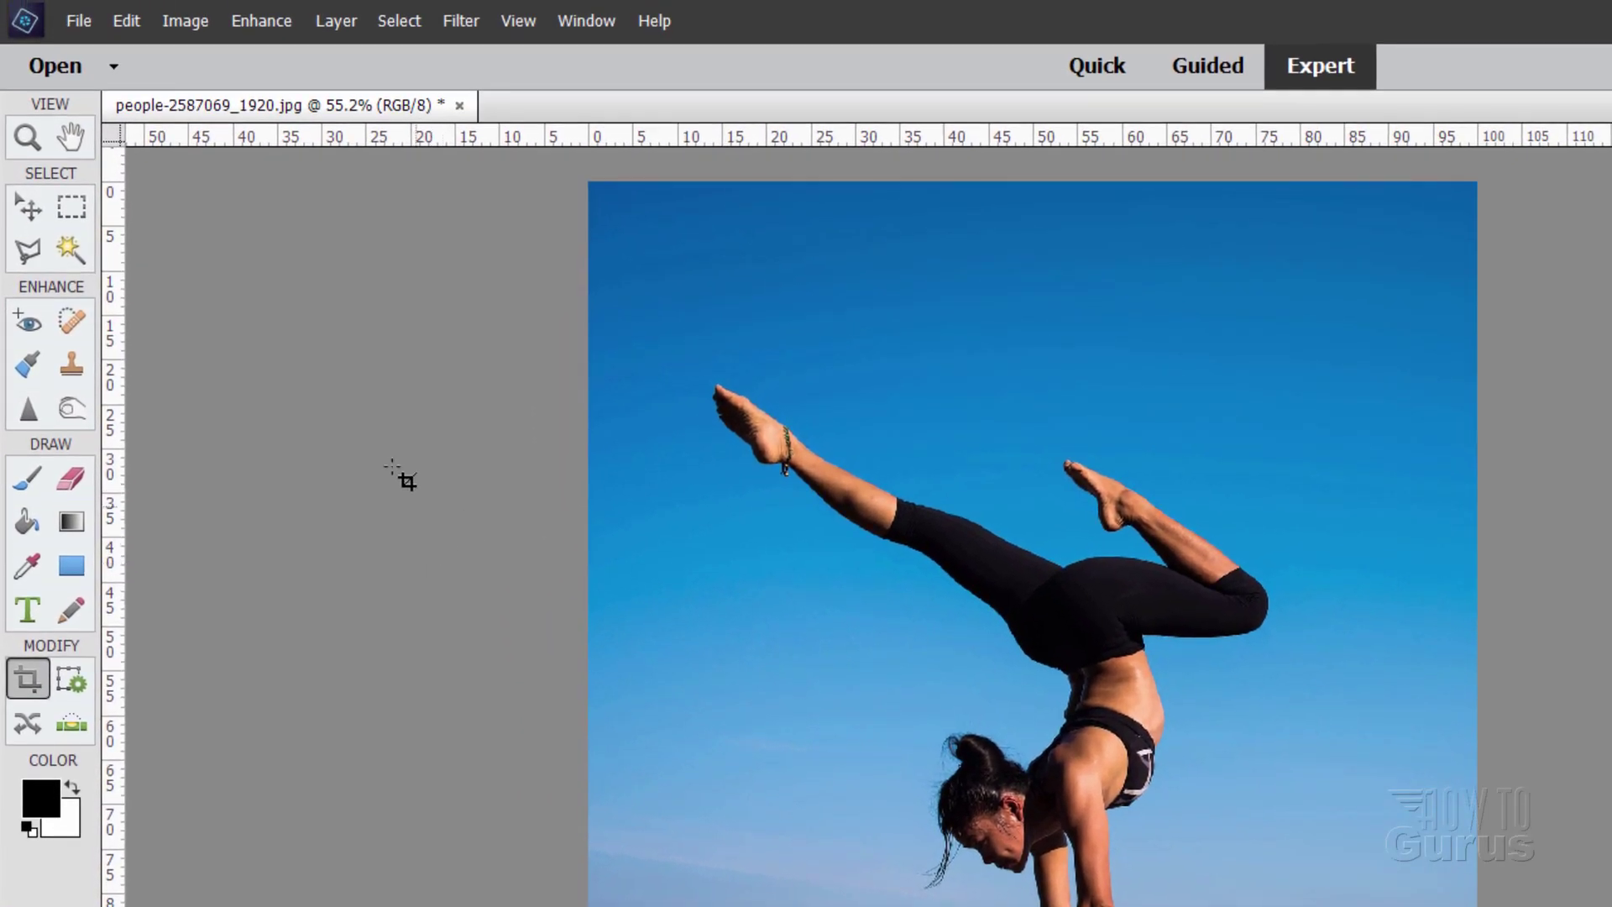
Start the B&W Color Pop guided edit from Guided mode's Black & White category
{"action": "key", "text": "v"}
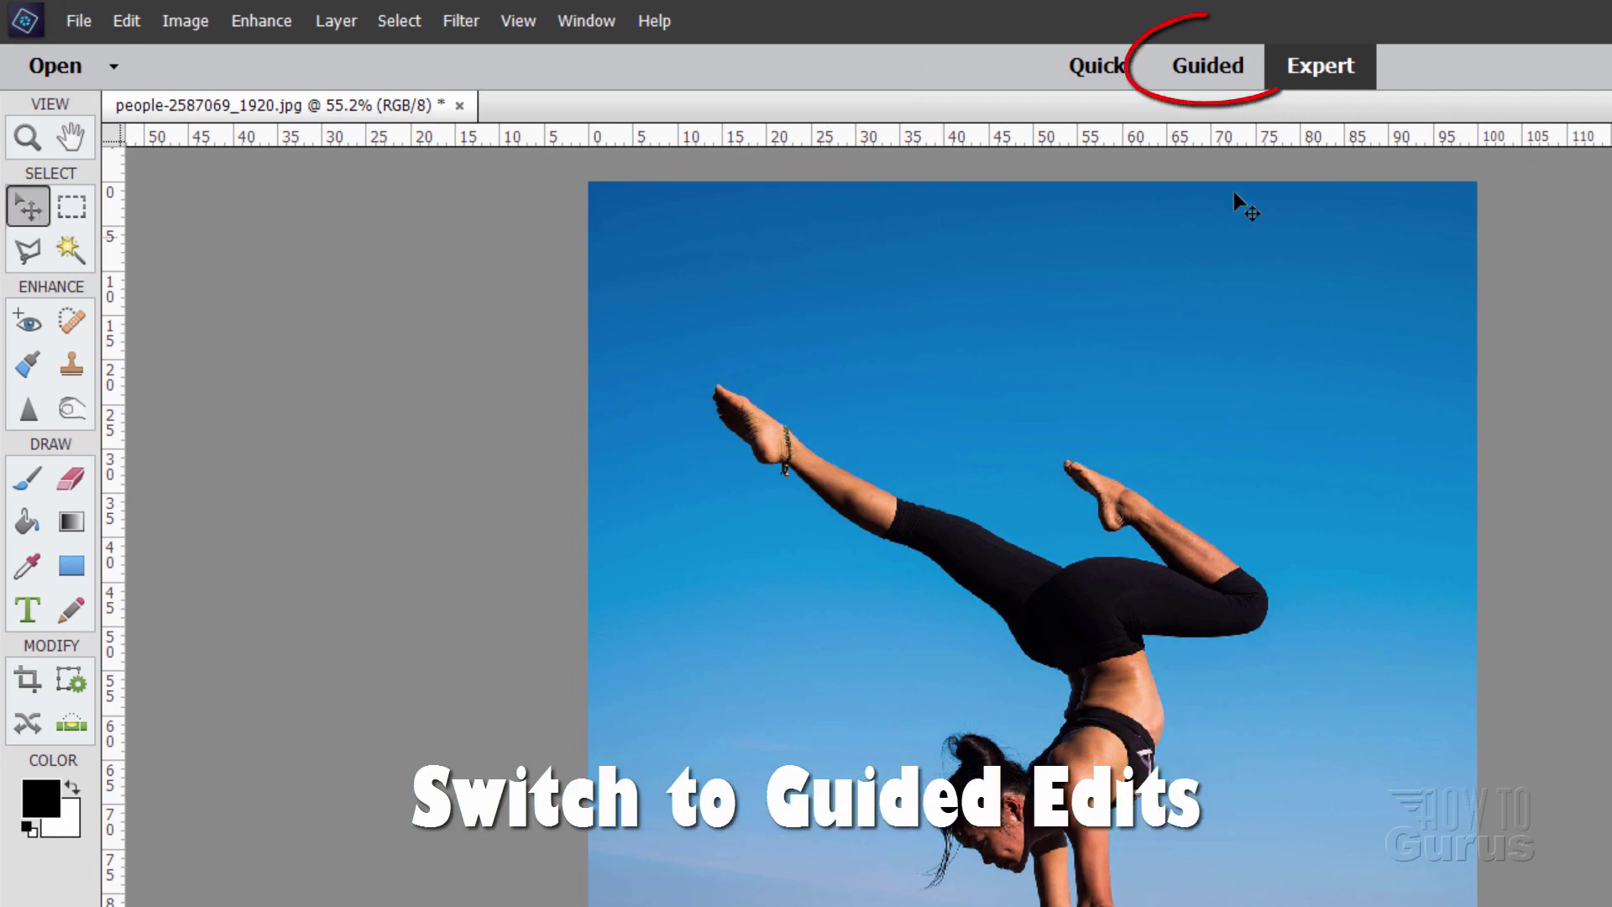
{"action": "left_click", "coordinate": [1210, 73]}
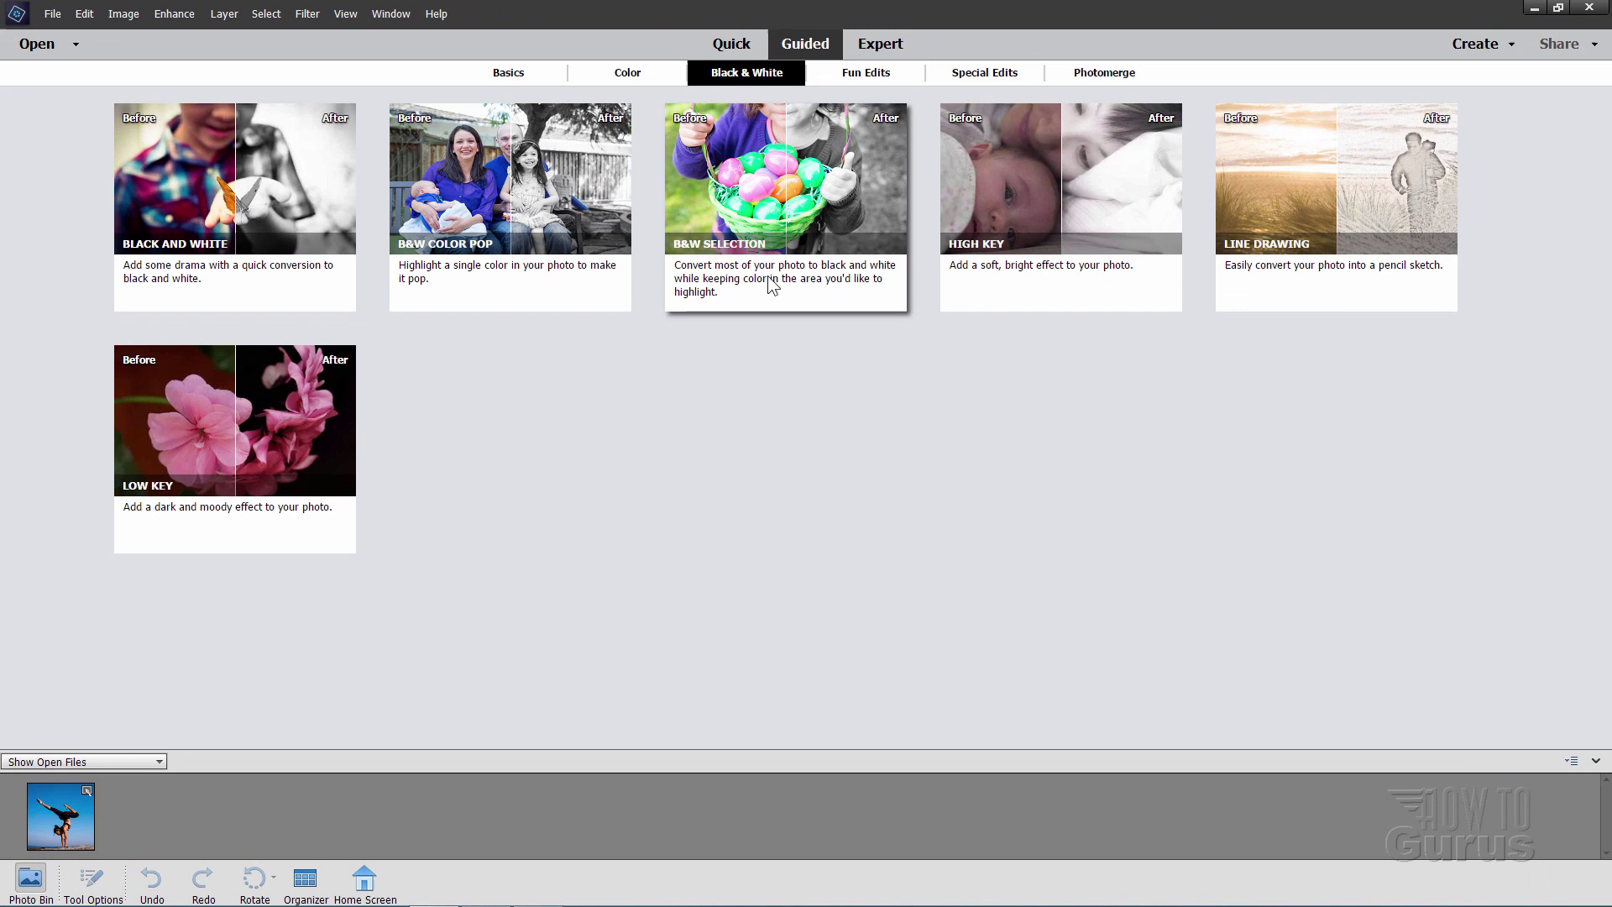
{"action": "left_click", "coordinate": [514, 74]}
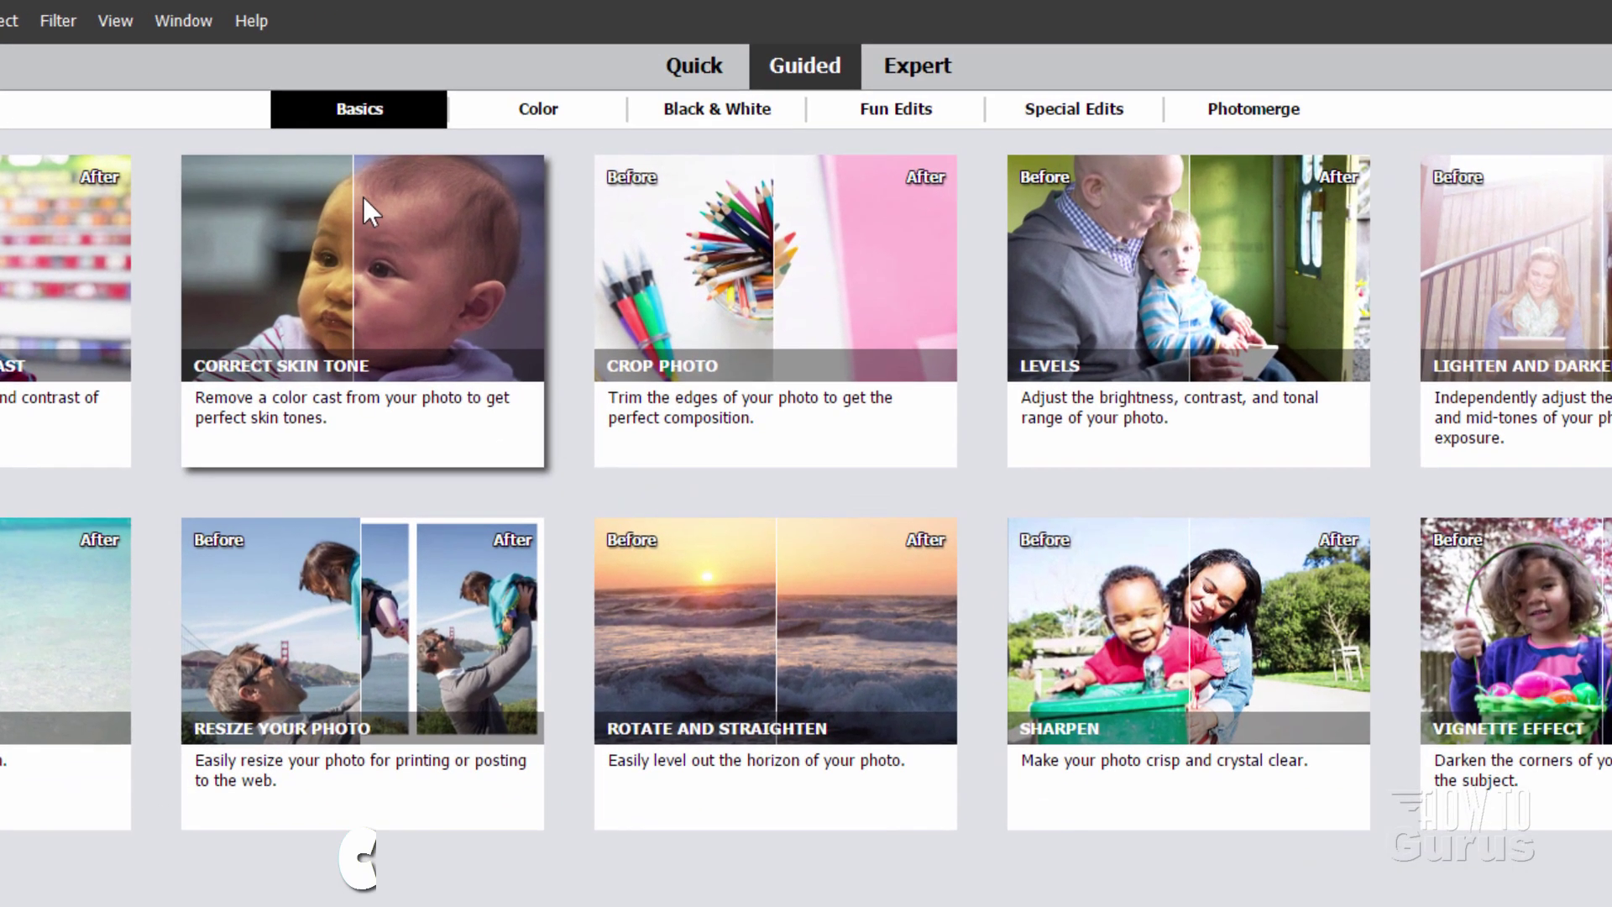
{"action": "left_click", "coordinate": [699, 111]}
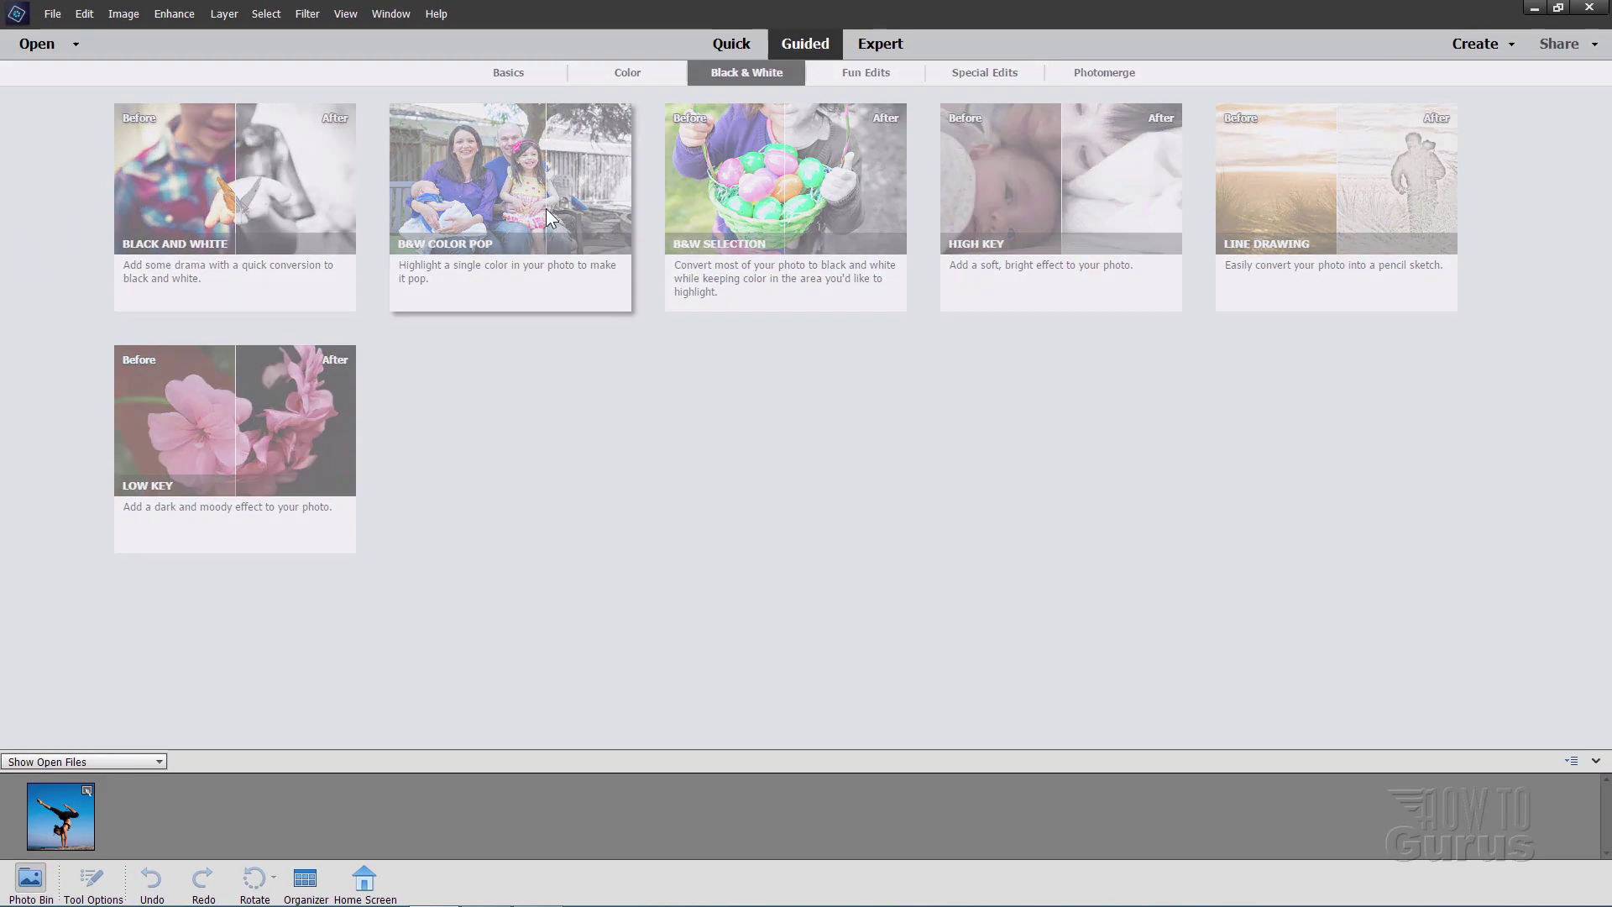
{"action": "left_click", "coordinate": [546, 208]}
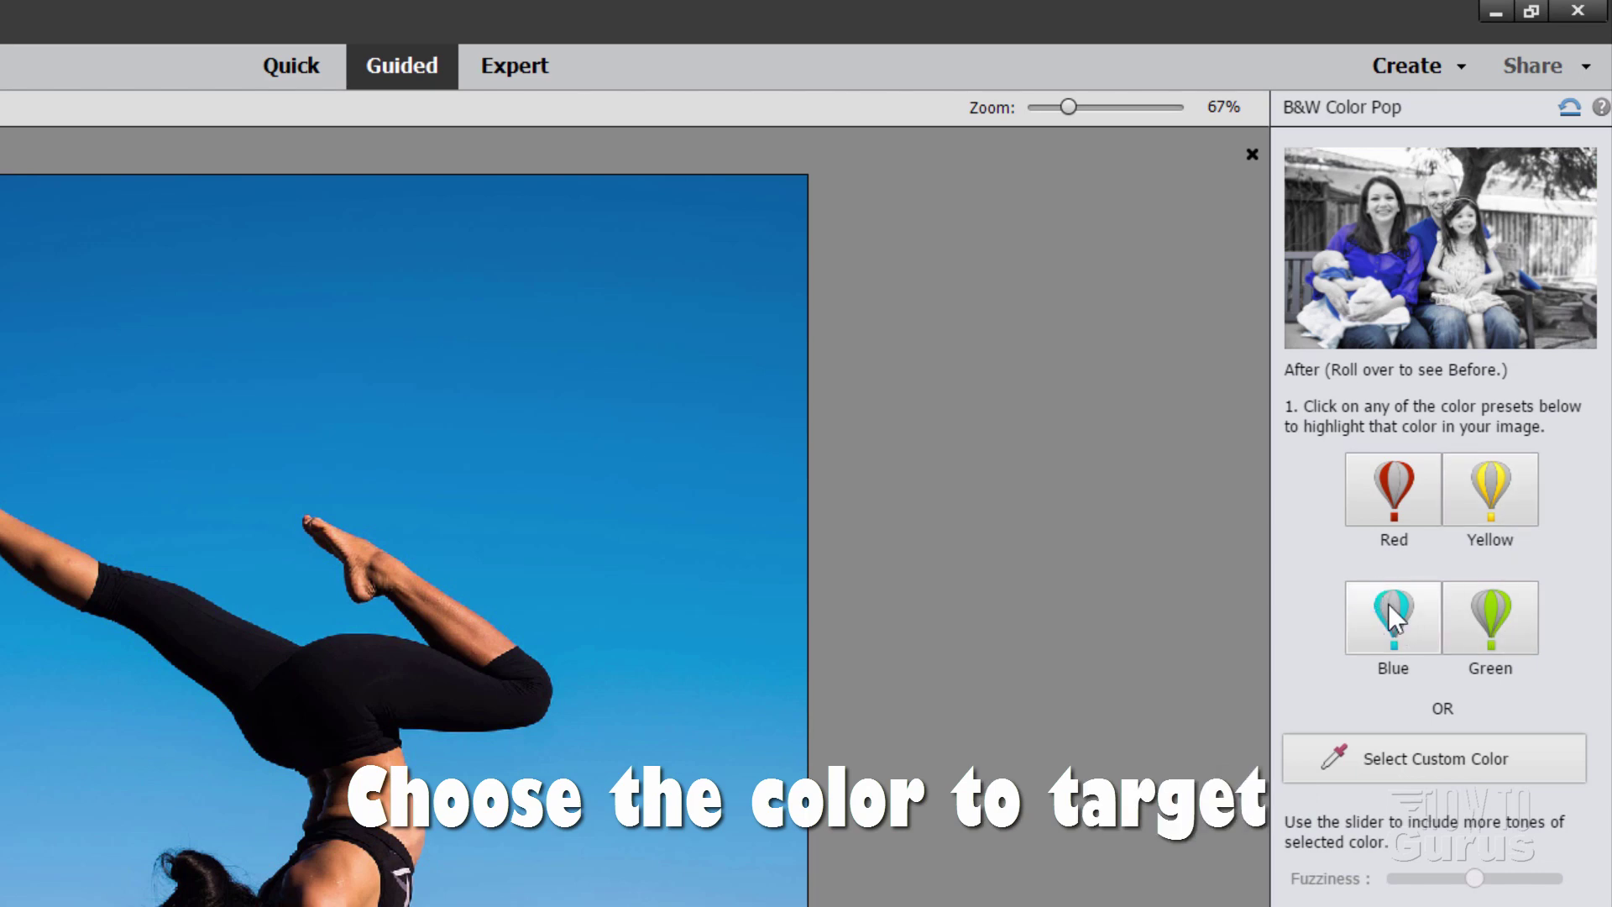
Keep a custom midtone sky blue in colour and push Fuzziness to maximum
{"action": "left_click", "coordinate": [1427, 758]}
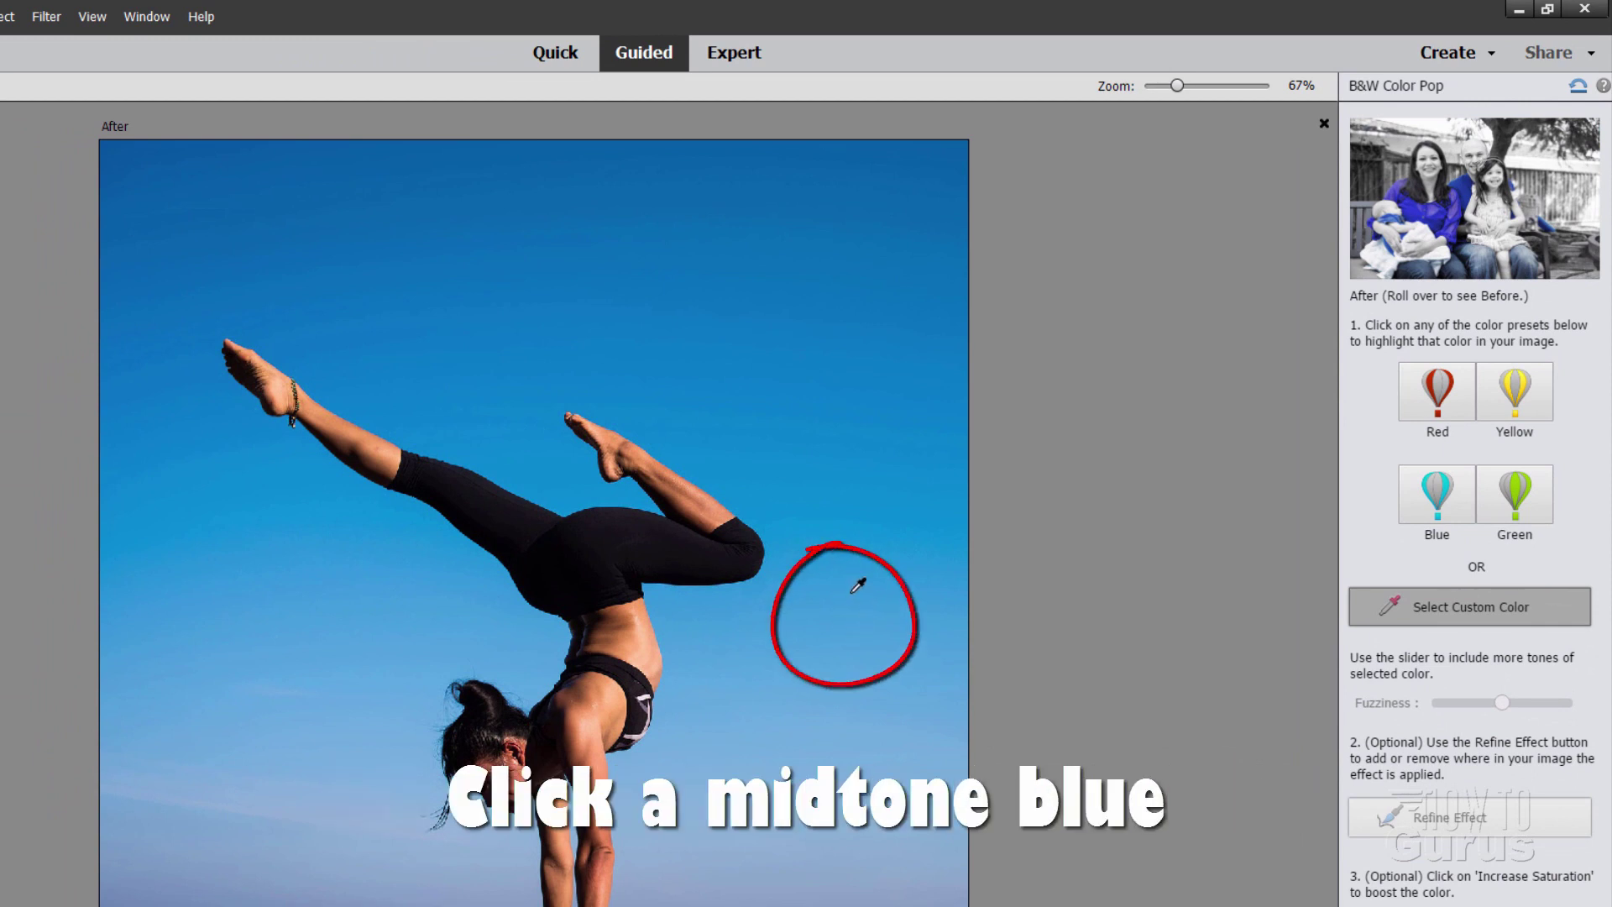
{"action": "left_click", "coordinate": [833, 612]}
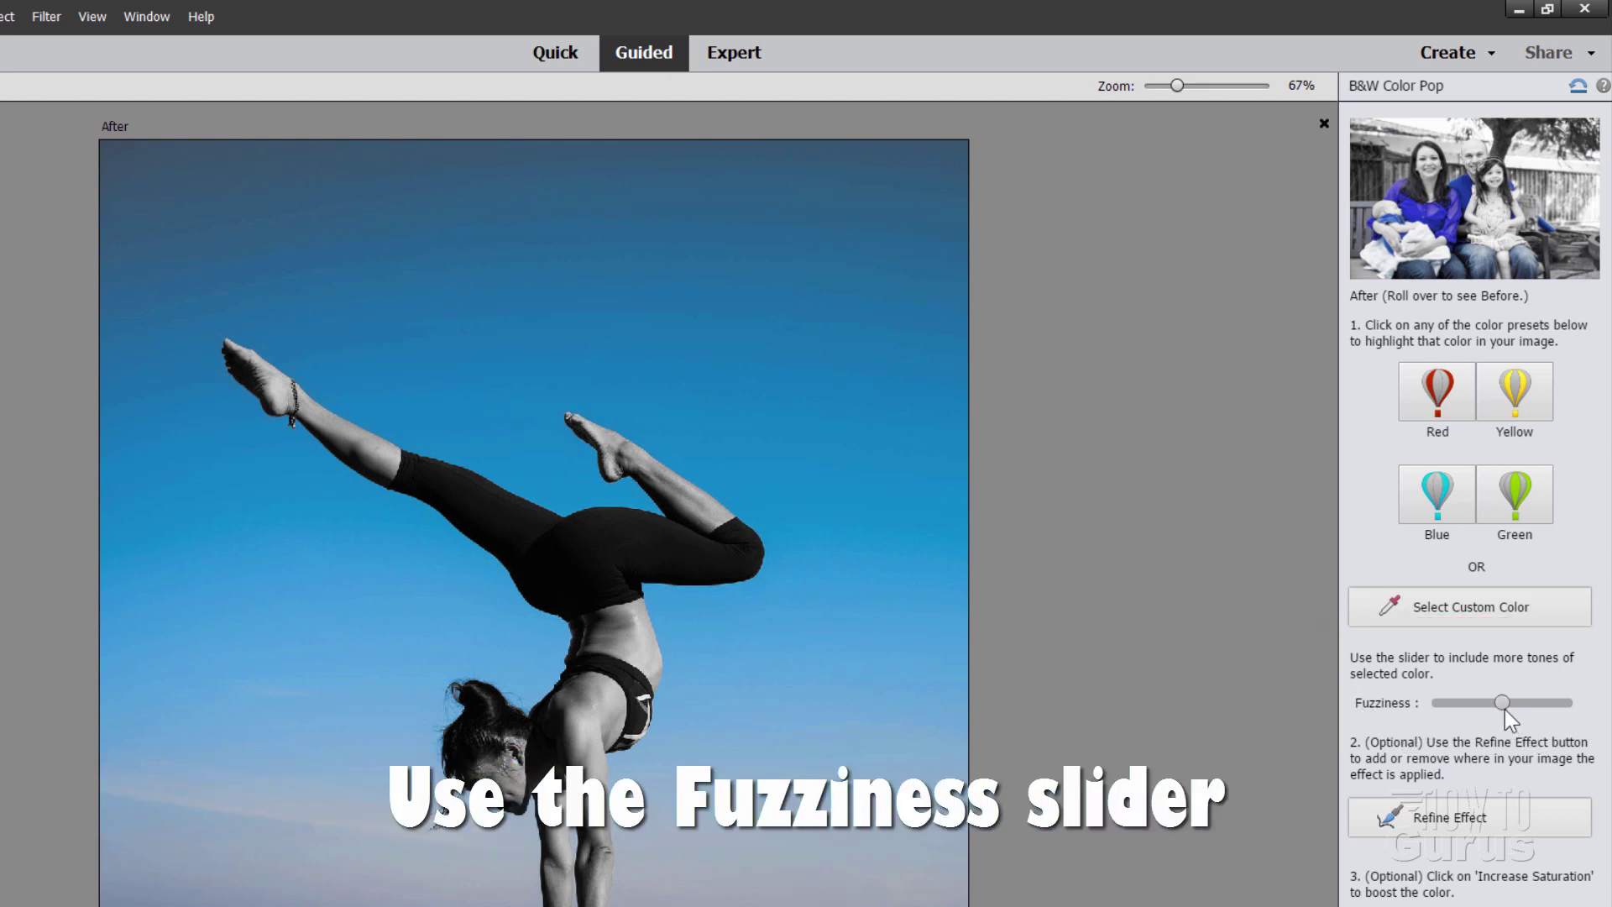
{"action": "left_click_drag", "start_coordinate": [1505, 710], "coordinate": [1577, 708]}
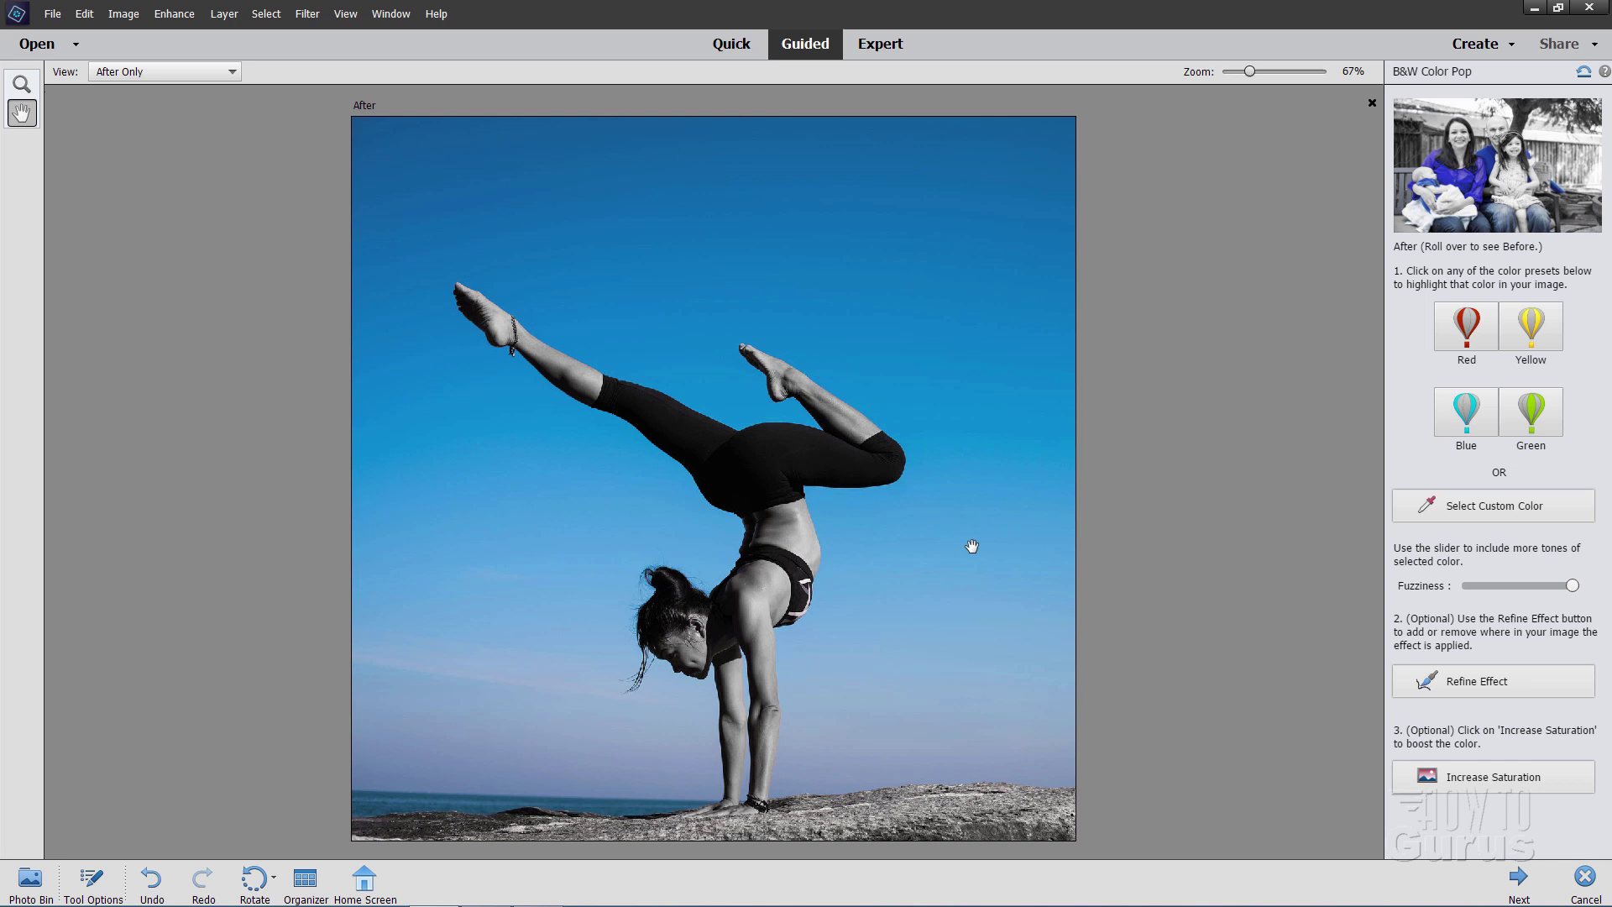
Finish the colour pop and continue editing the result in Expert mode
{"action": "left_click", "coordinate": [1520, 882]}
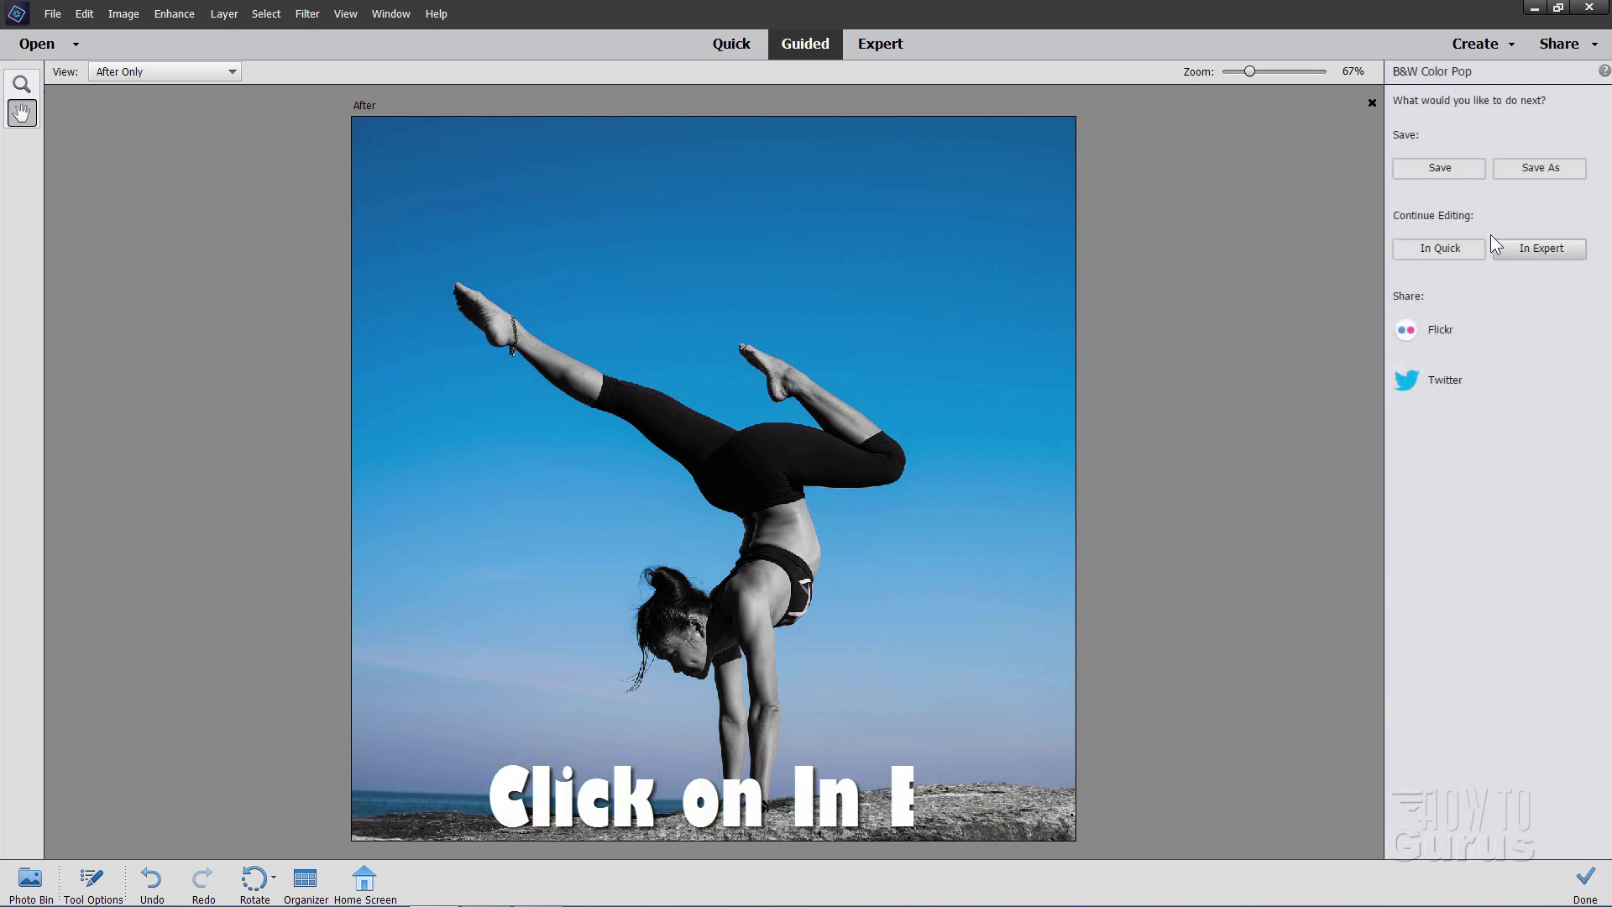
{"action": "left_click", "coordinate": [1532, 245]}
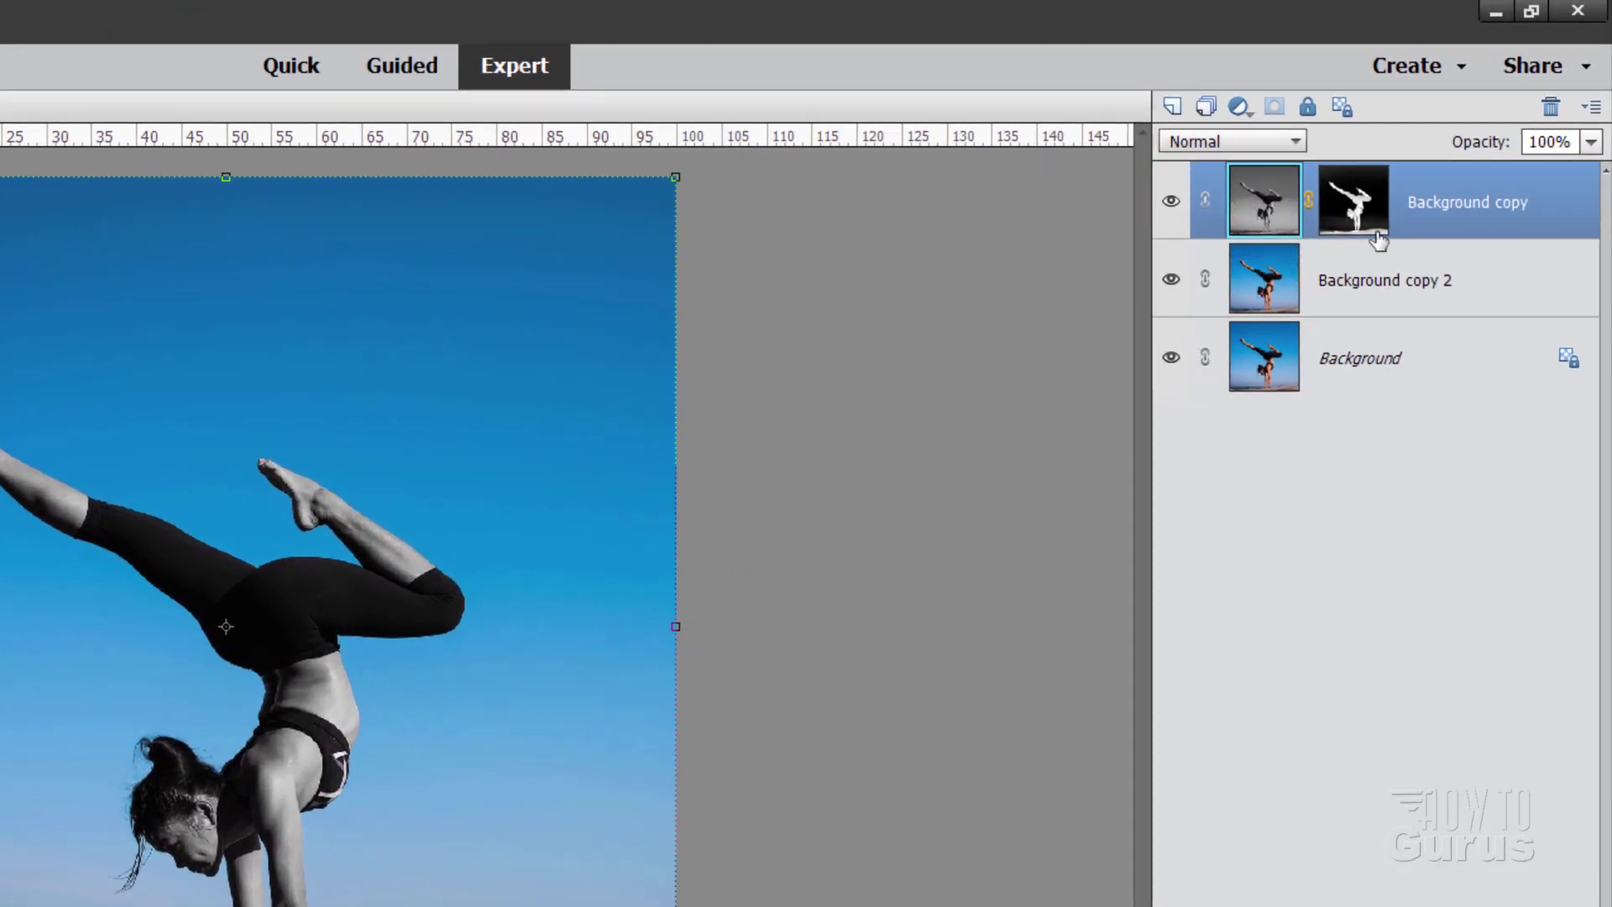
Disable and then re-enable the Background copy layer mask to bring back the blue sky
{"action": "right_click", "coordinate": [1358, 204]}
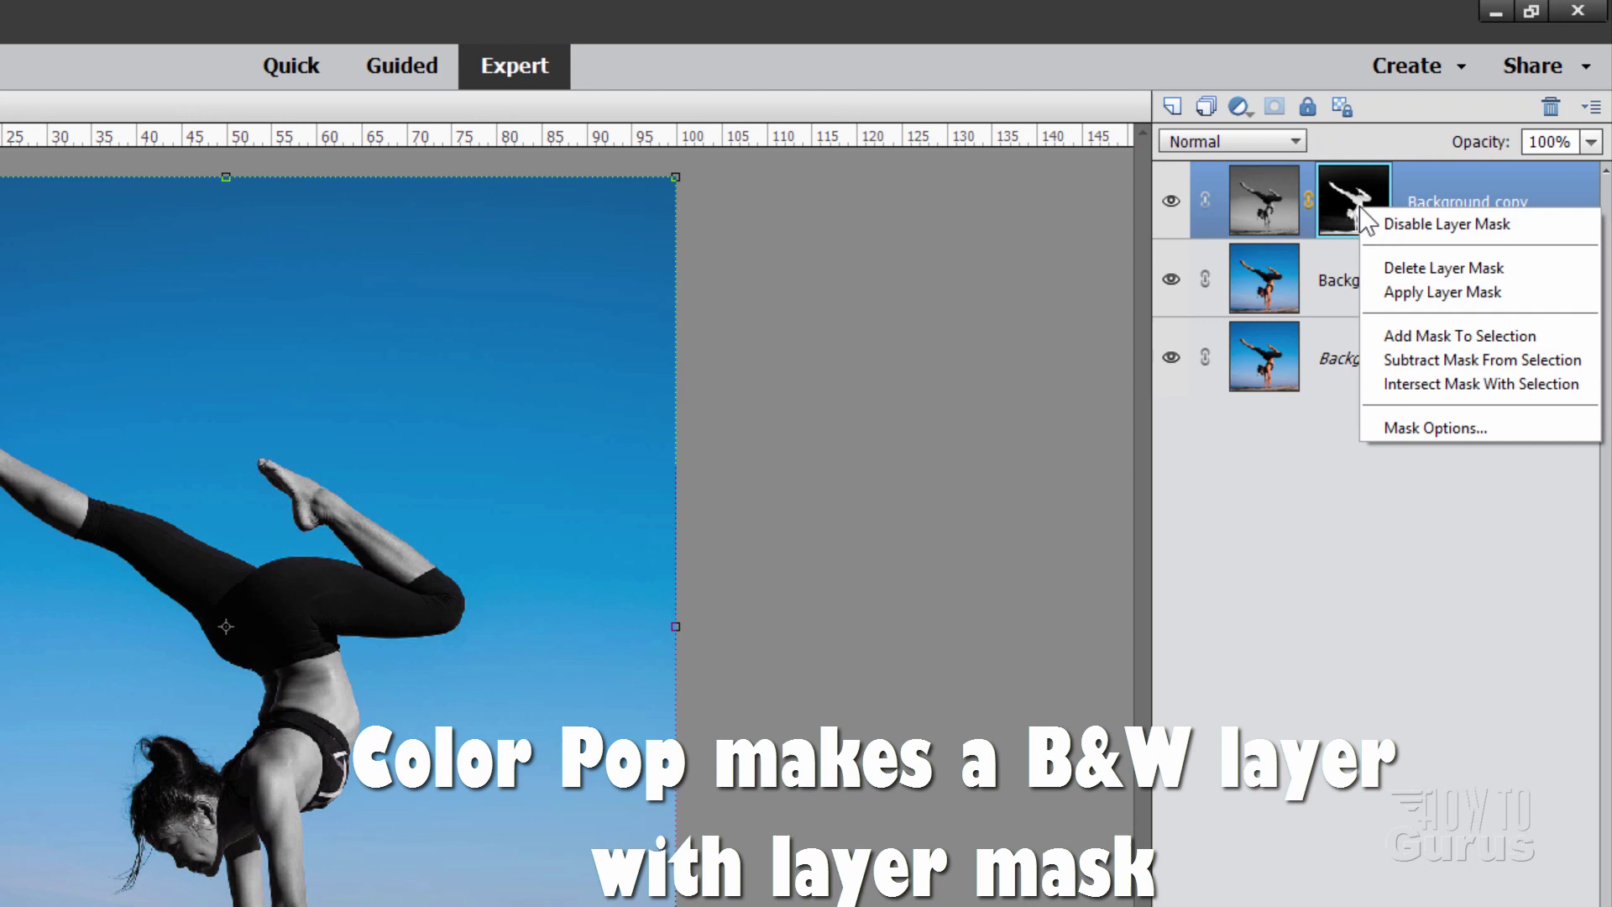
{"action": "left_click", "coordinate": [1434, 219]}
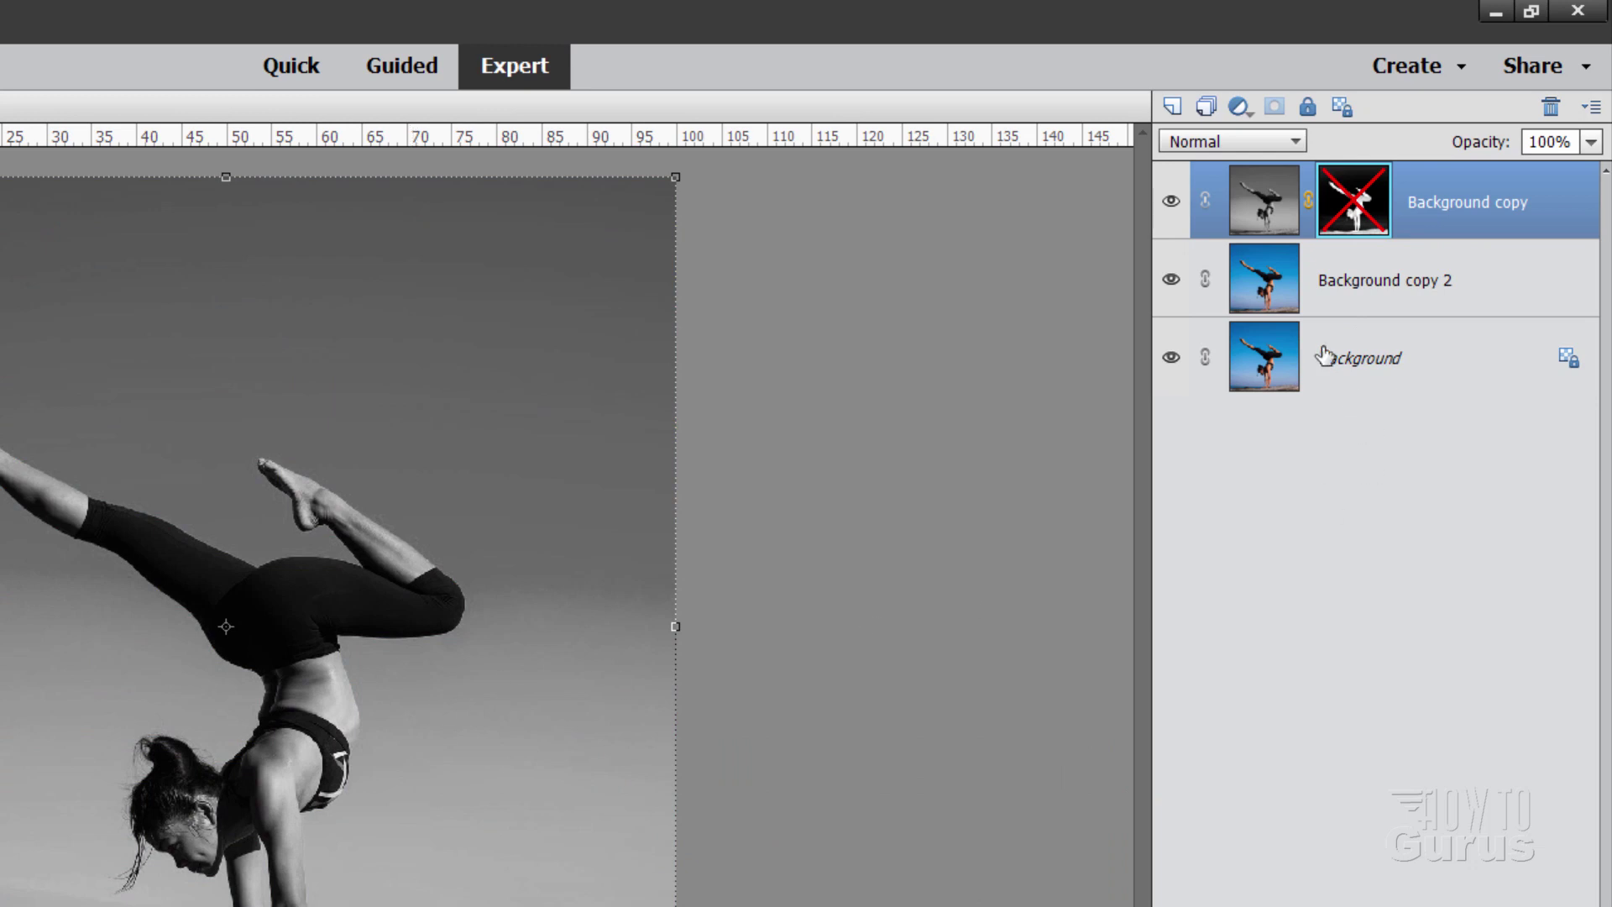
{"action": "right_click", "coordinate": [1345, 215]}
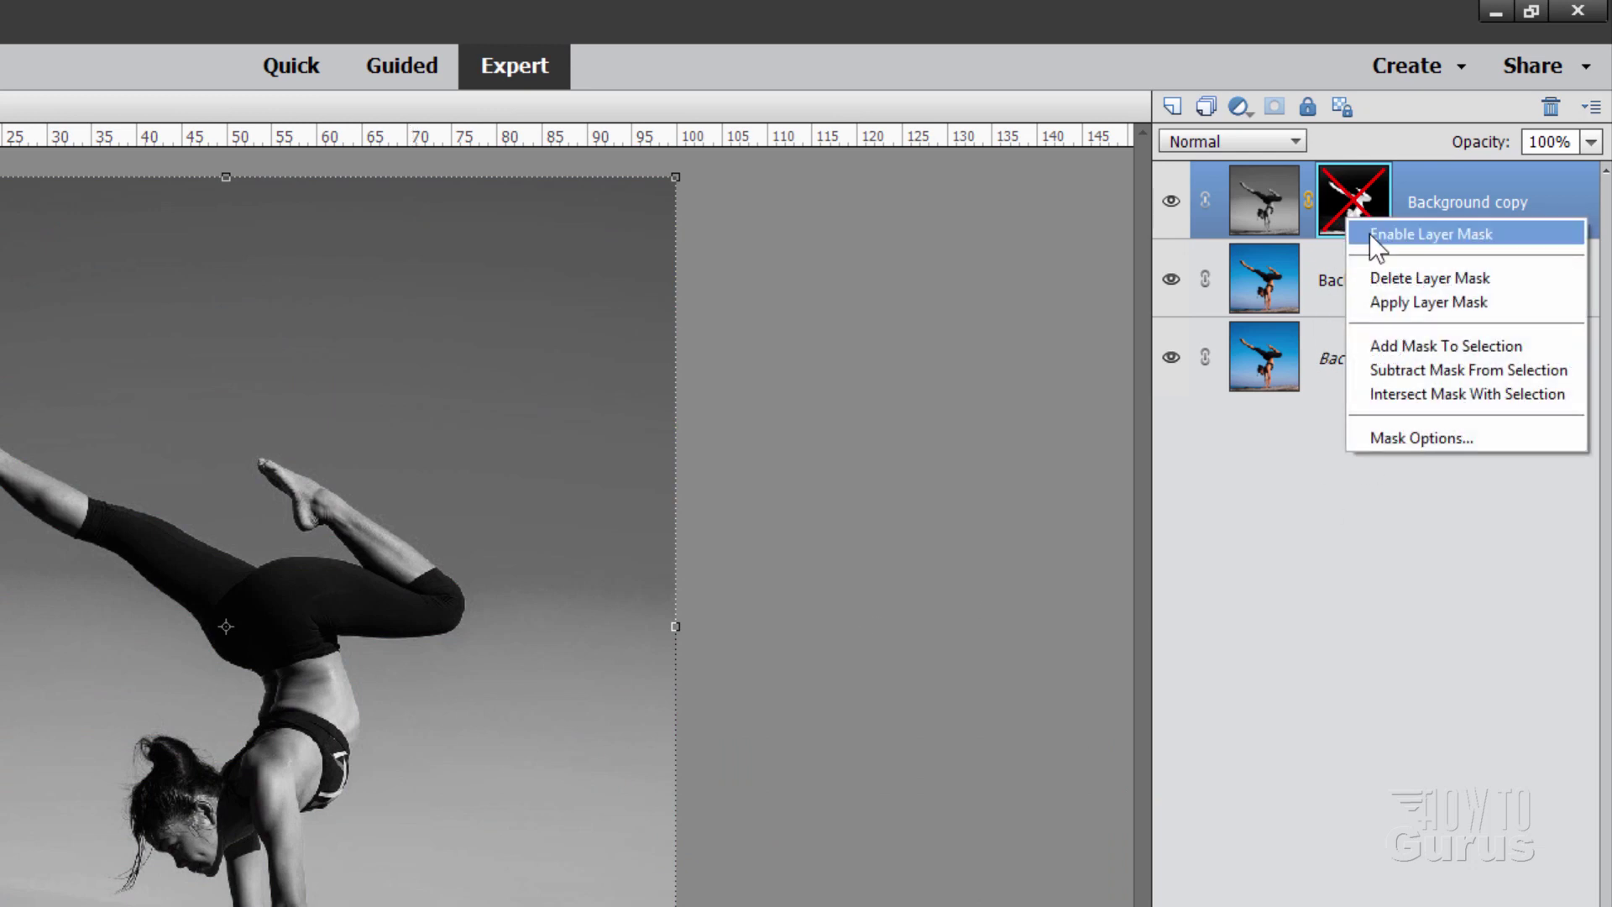
{"action": "left_click", "coordinate": [1369, 233]}
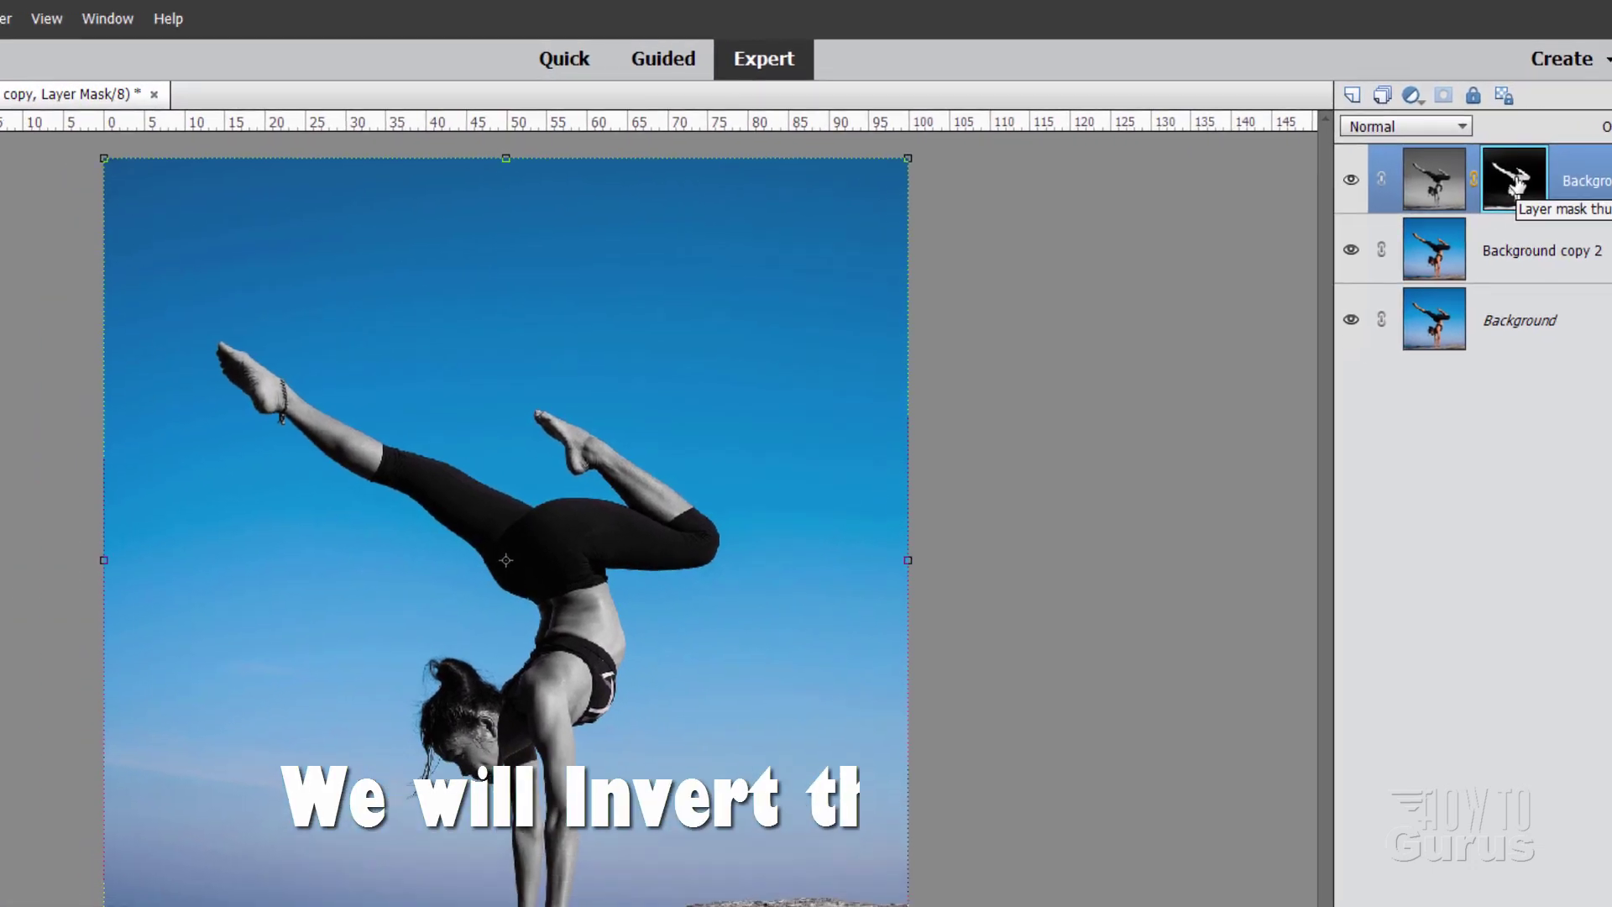
Invert the Background copy layer mask with Filter > Adjustments > Invert
{"action": "left_click", "coordinate": [85, 17]}
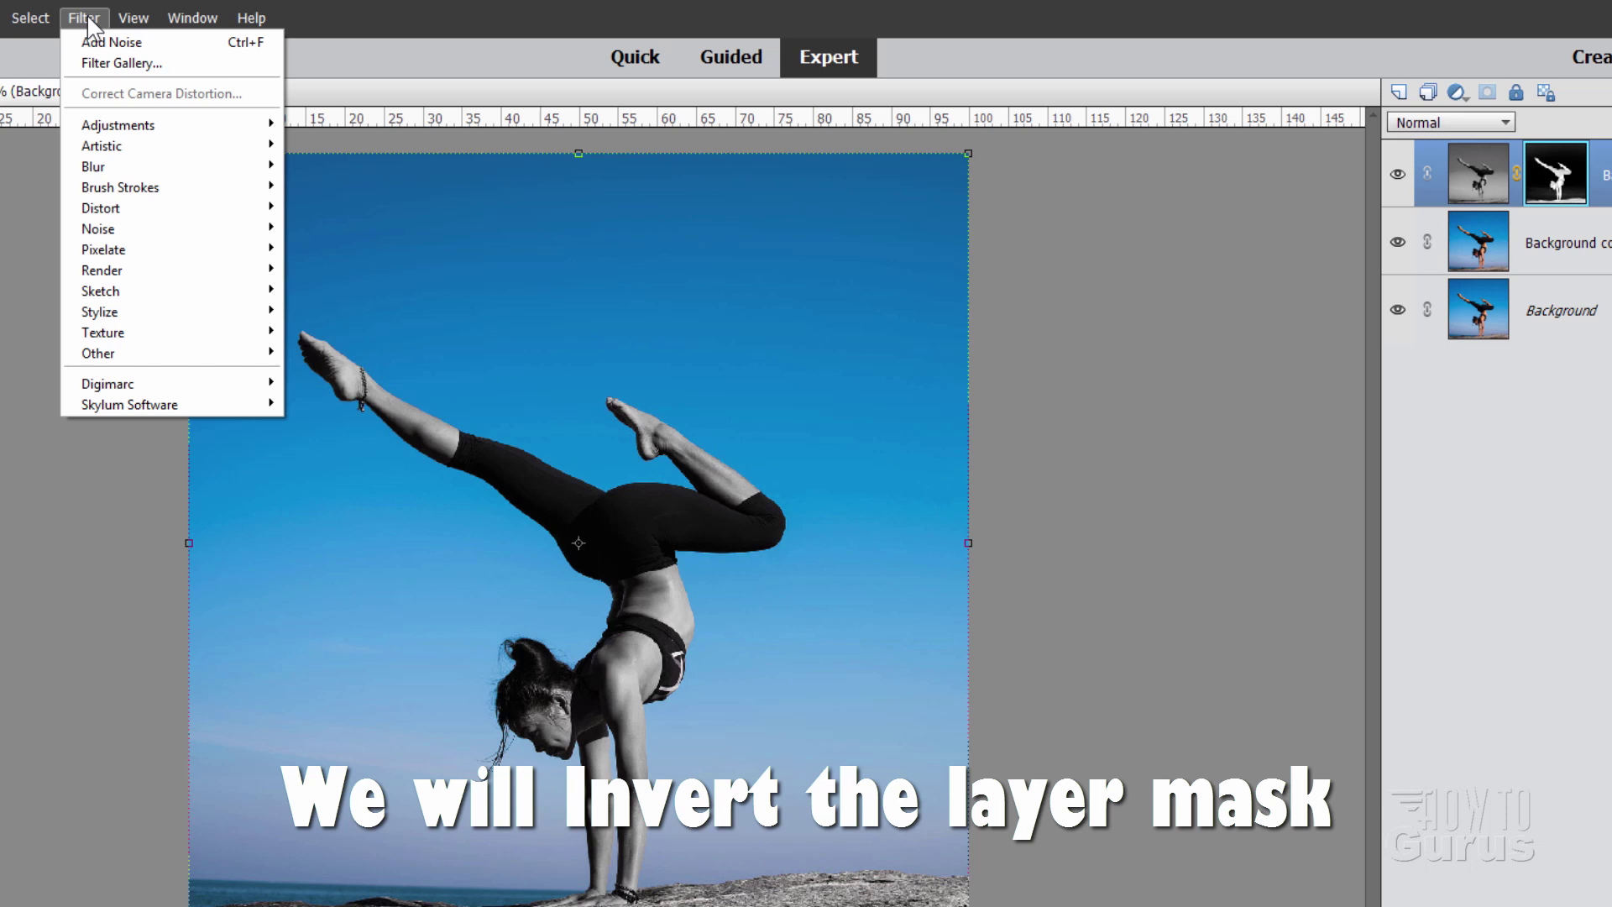
{"action": "mouse_move", "coordinate": [124, 123]}
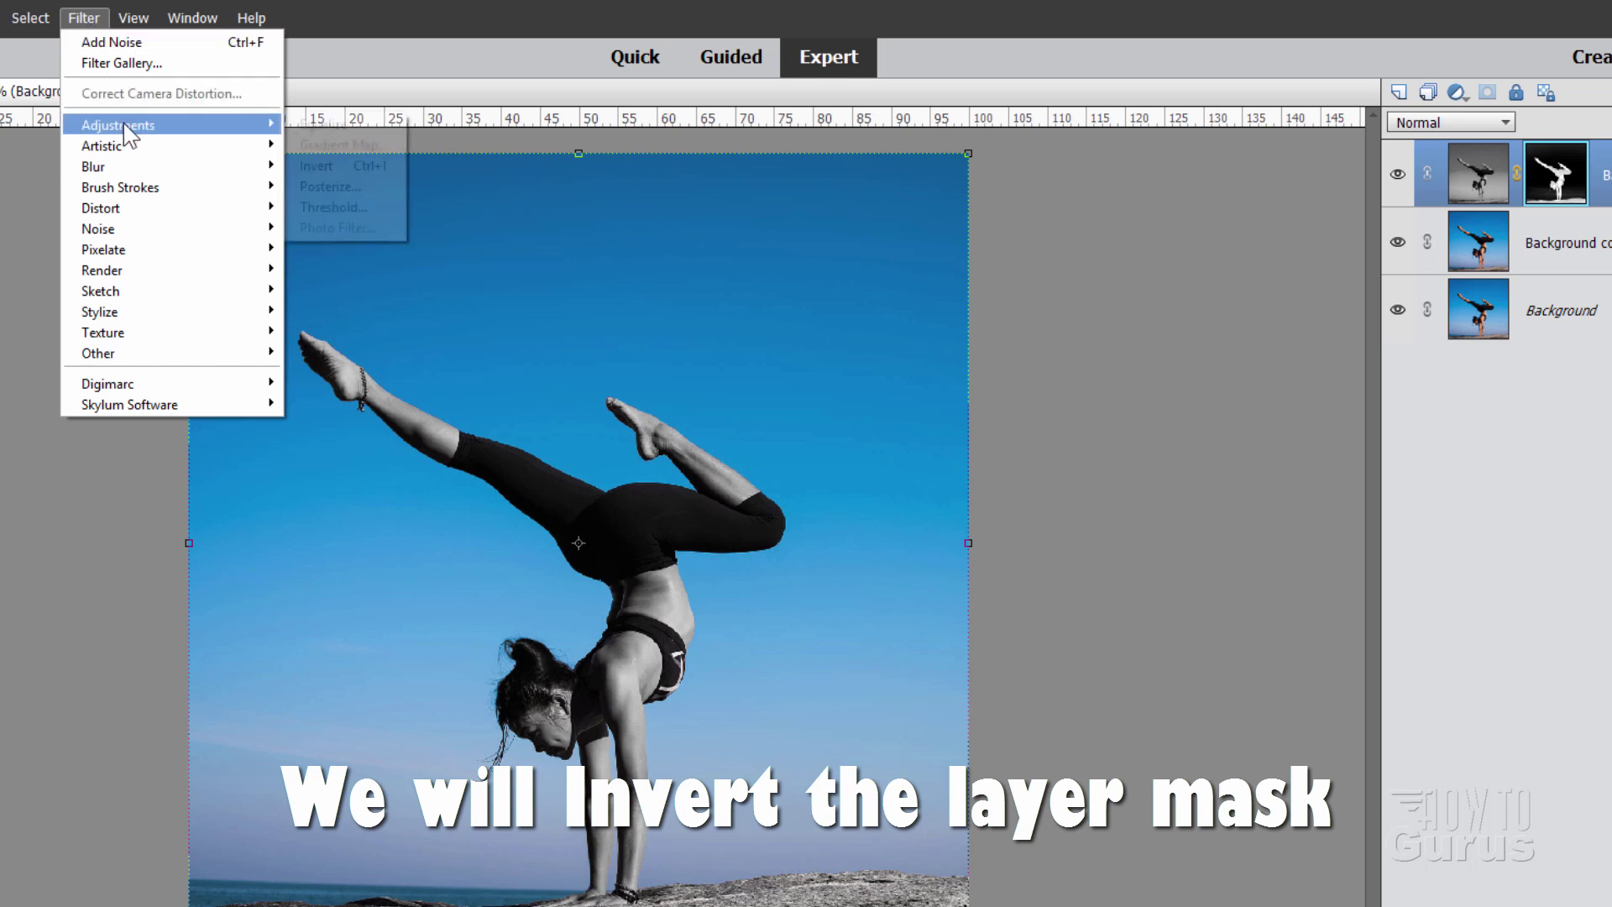
{"action": "left_click", "coordinate": [324, 165]}
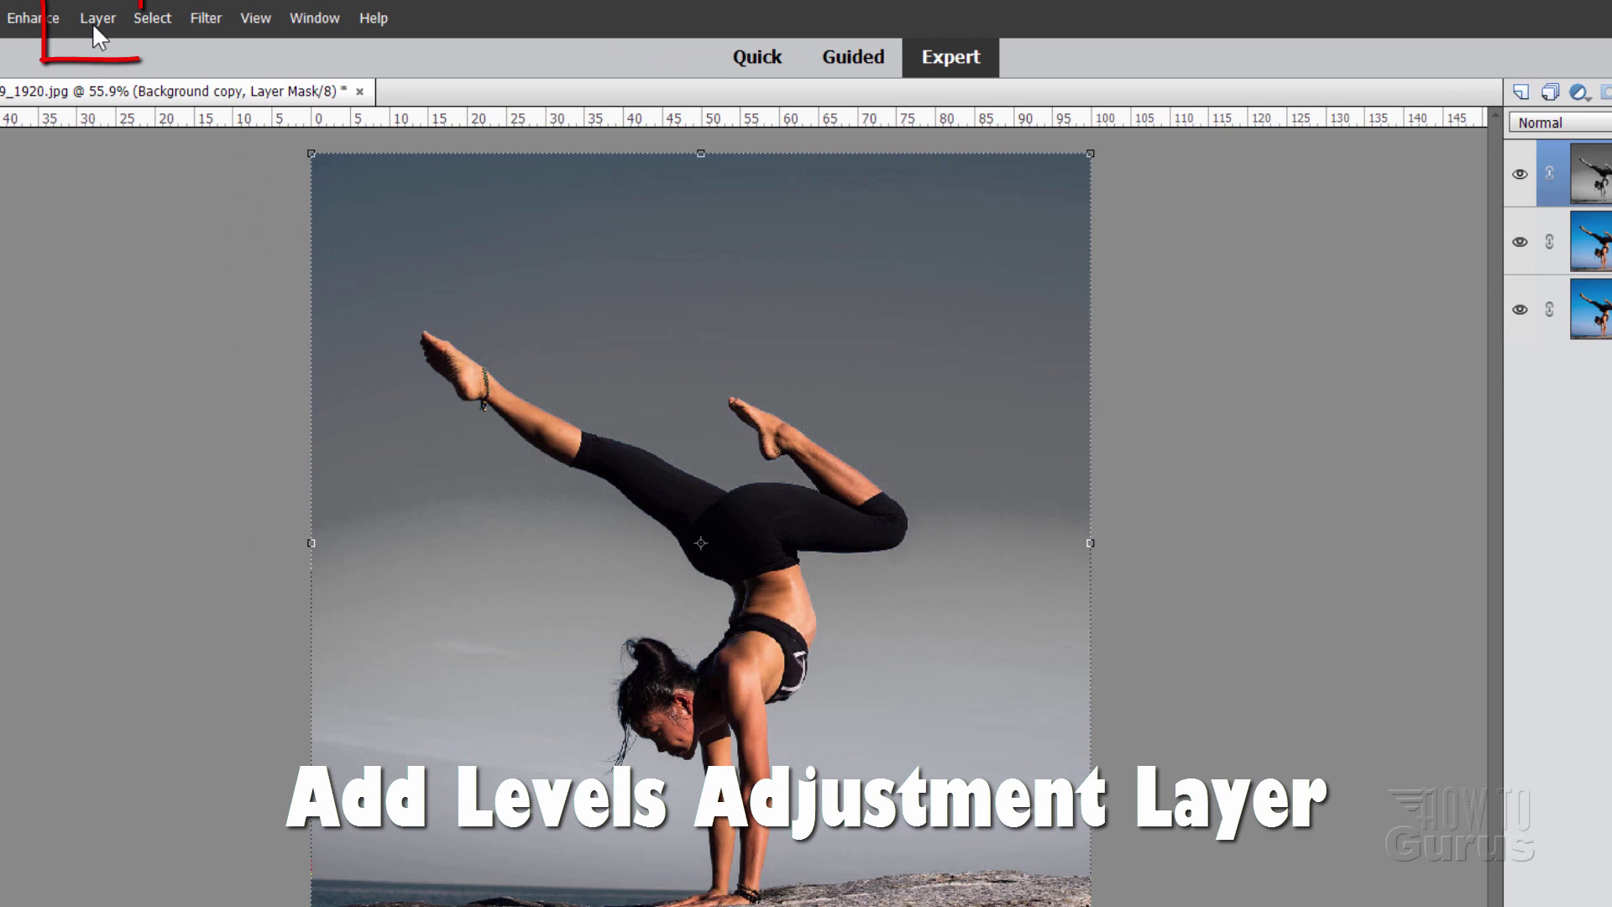
Add a Levels adjustment layer clipped to Background copy via Use Previous Layer
{"action": "left_click", "coordinate": [94, 19]}
{"action": "mouse_move", "coordinate": [145, 187]}
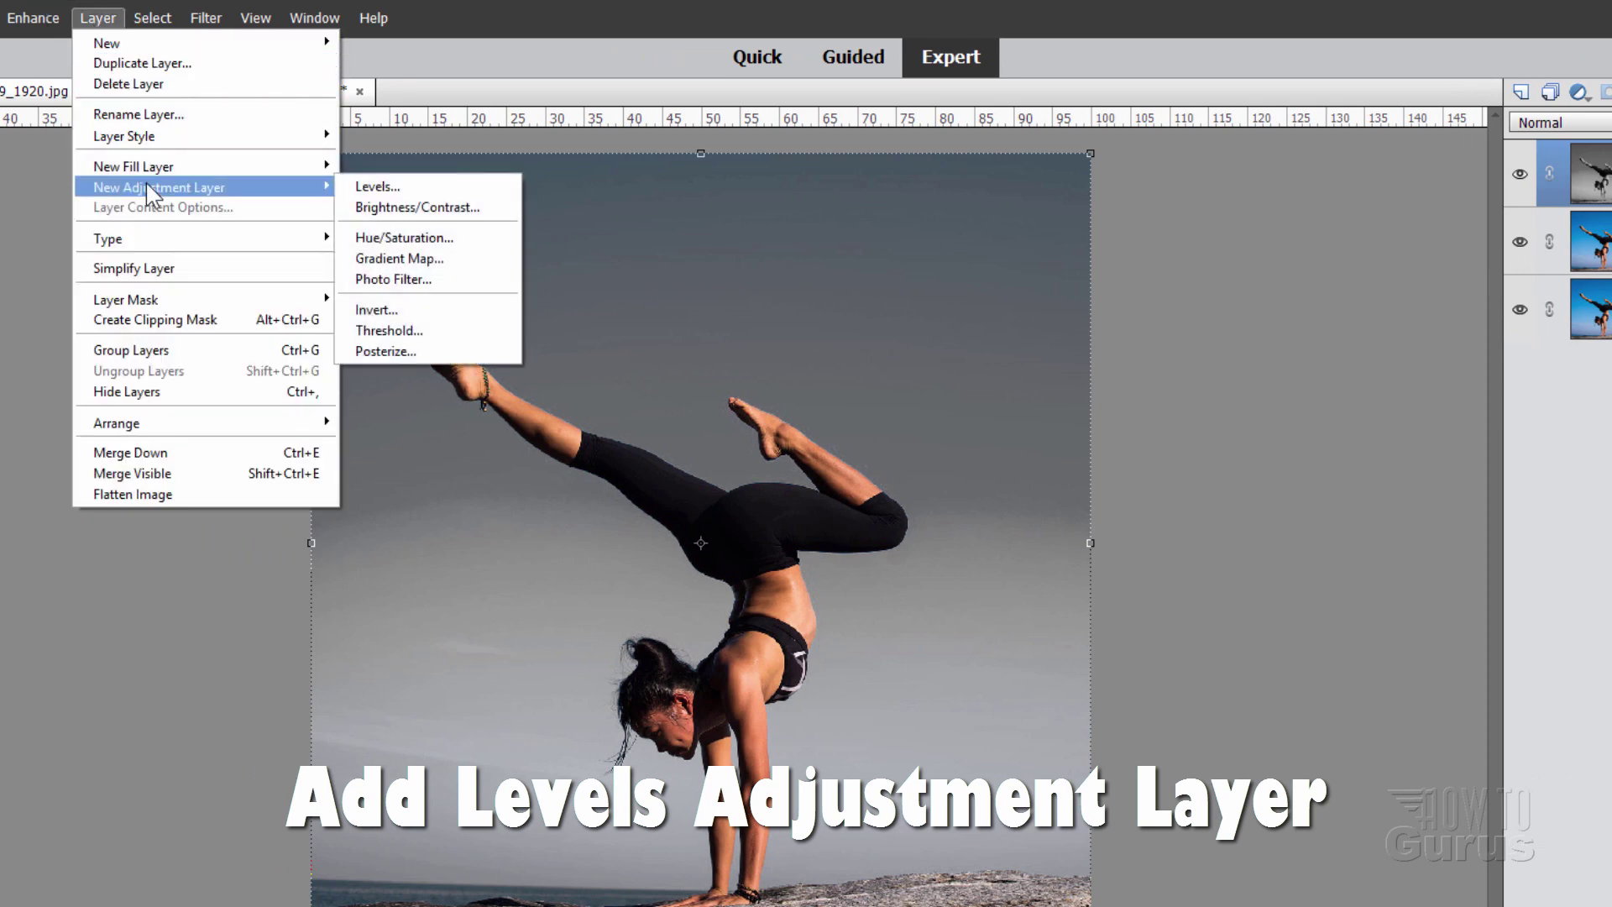
{"action": "left_click", "coordinate": [379, 186]}
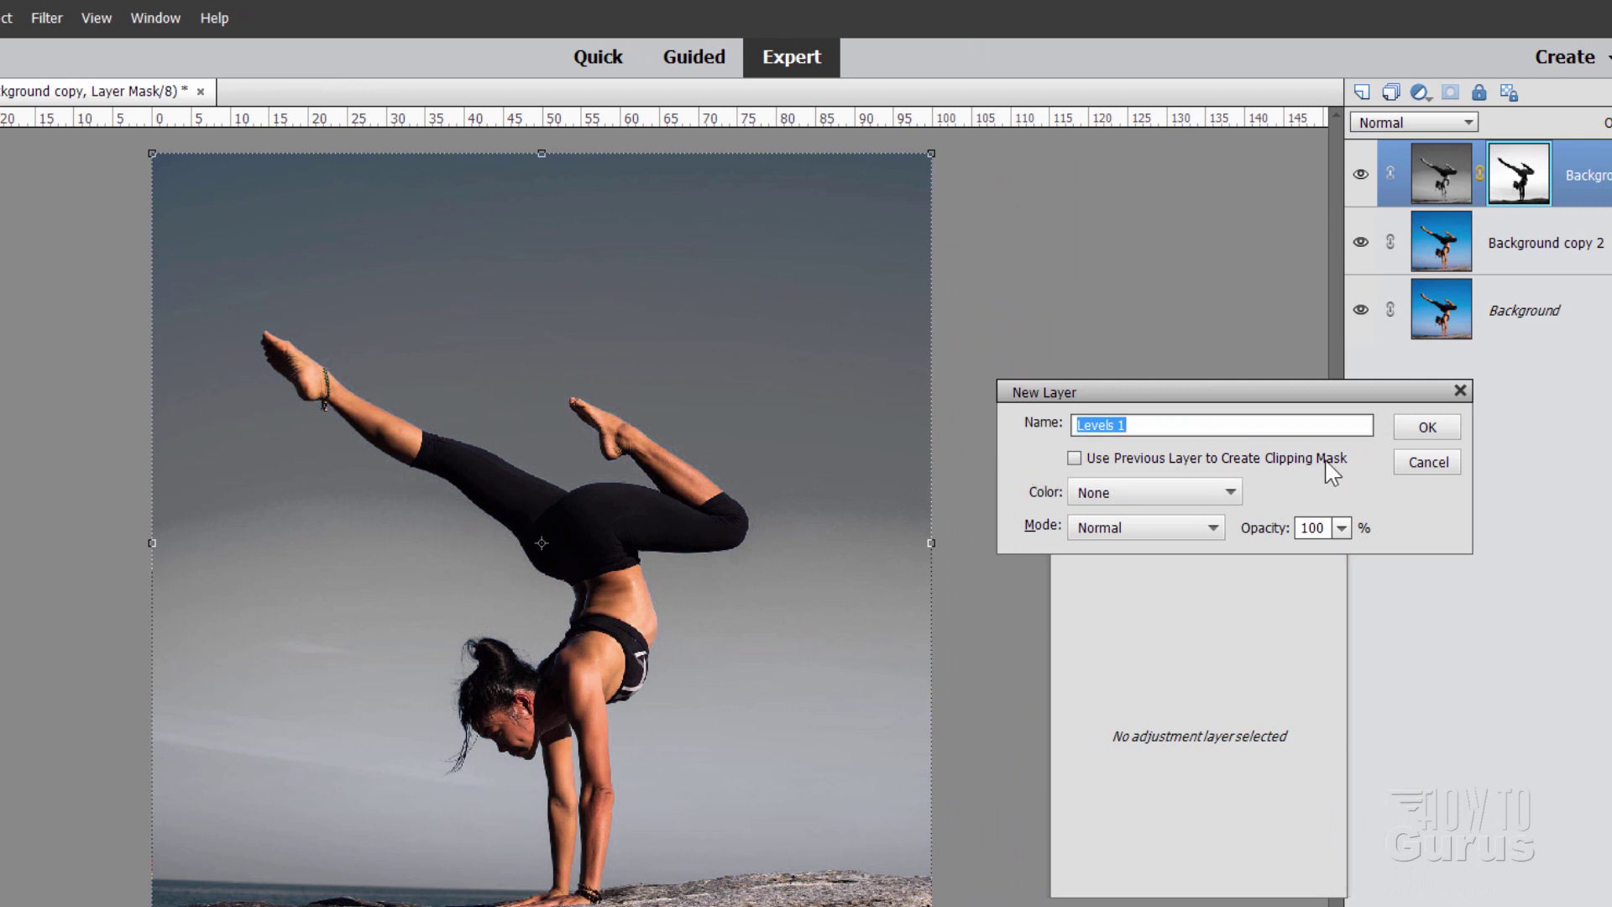
{"action": "left_click", "coordinate": [1075, 458]}
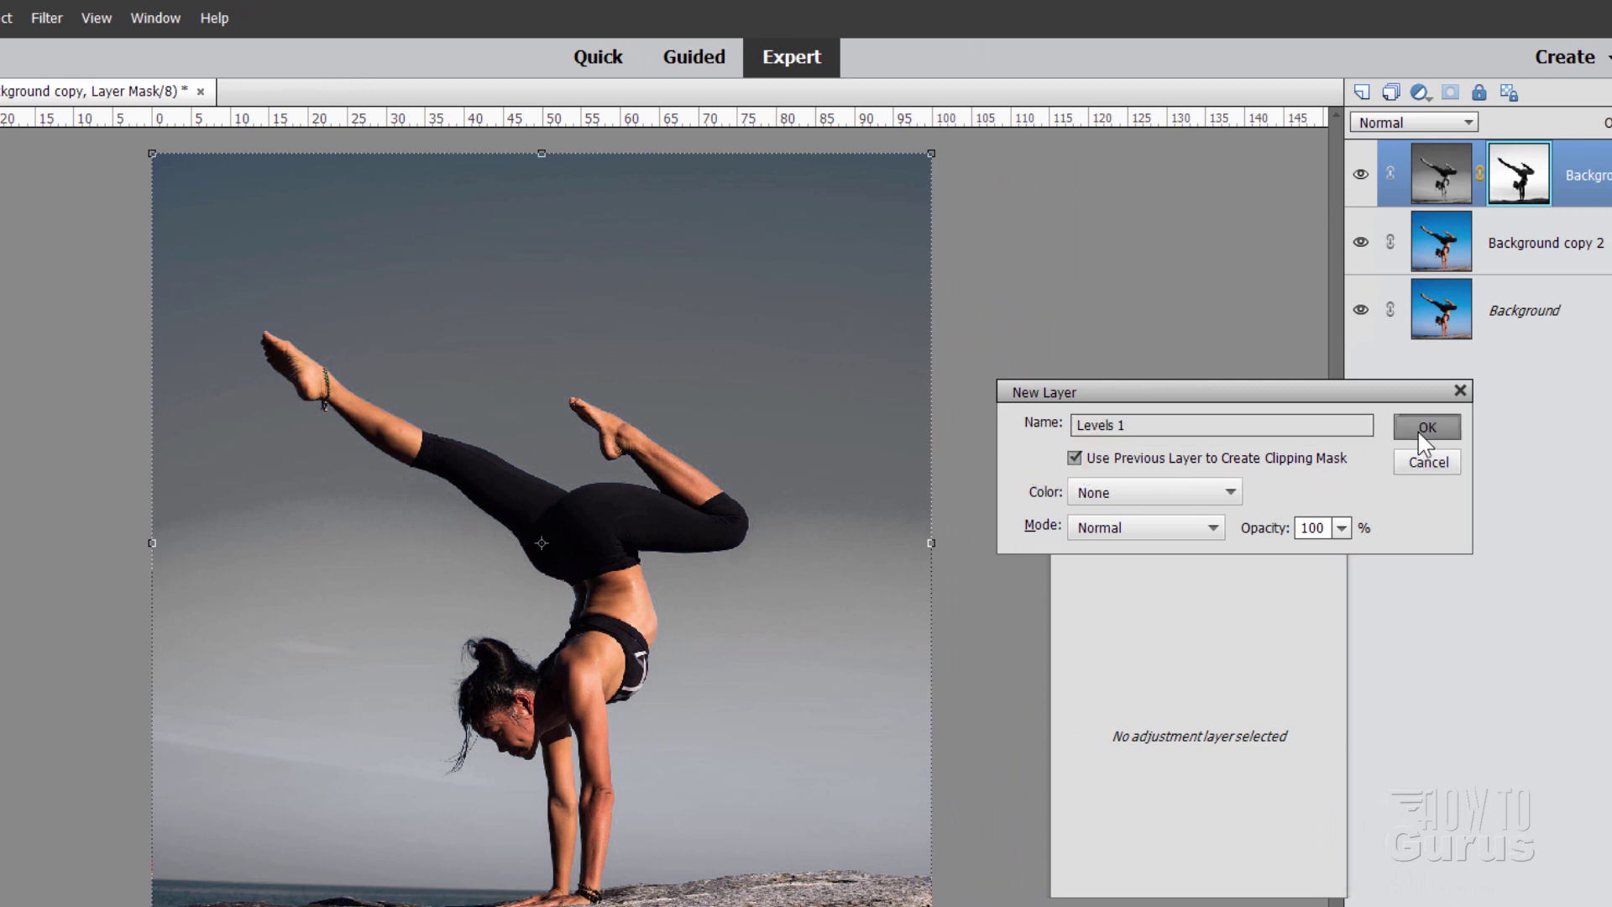
{"action": "left_click", "coordinate": [1425, 429]}
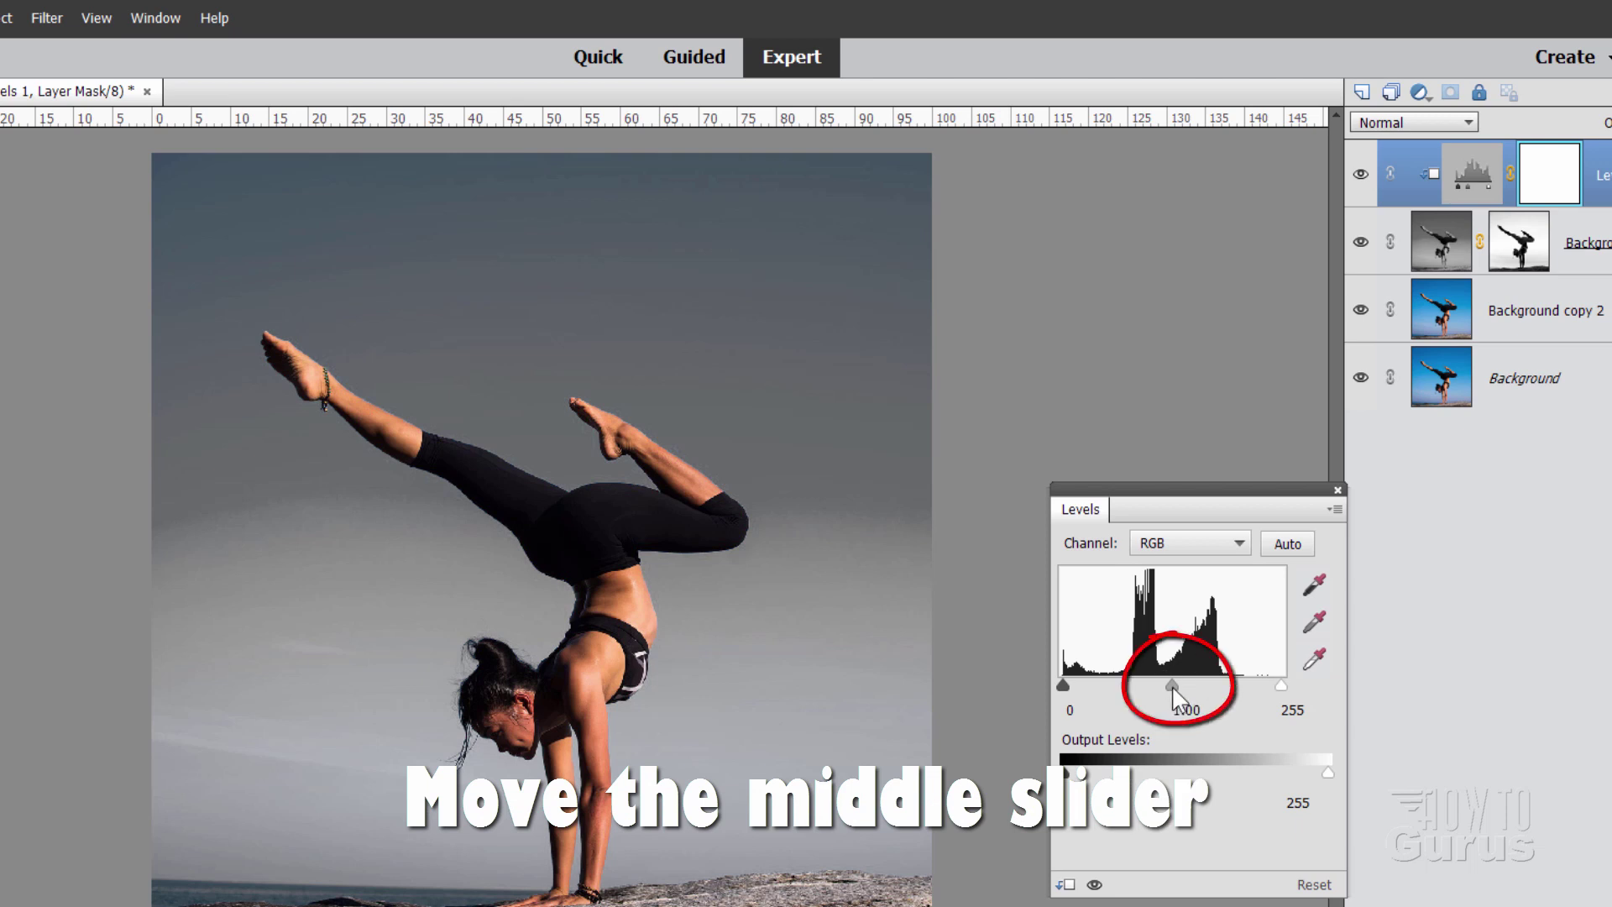
Set the Levels 1 input levels to 3, 1.47 and 235, then close the panel
{"action": "left_click_drag", "start_coordinate": [1173, 686], "coordinate": [1139, 687]}
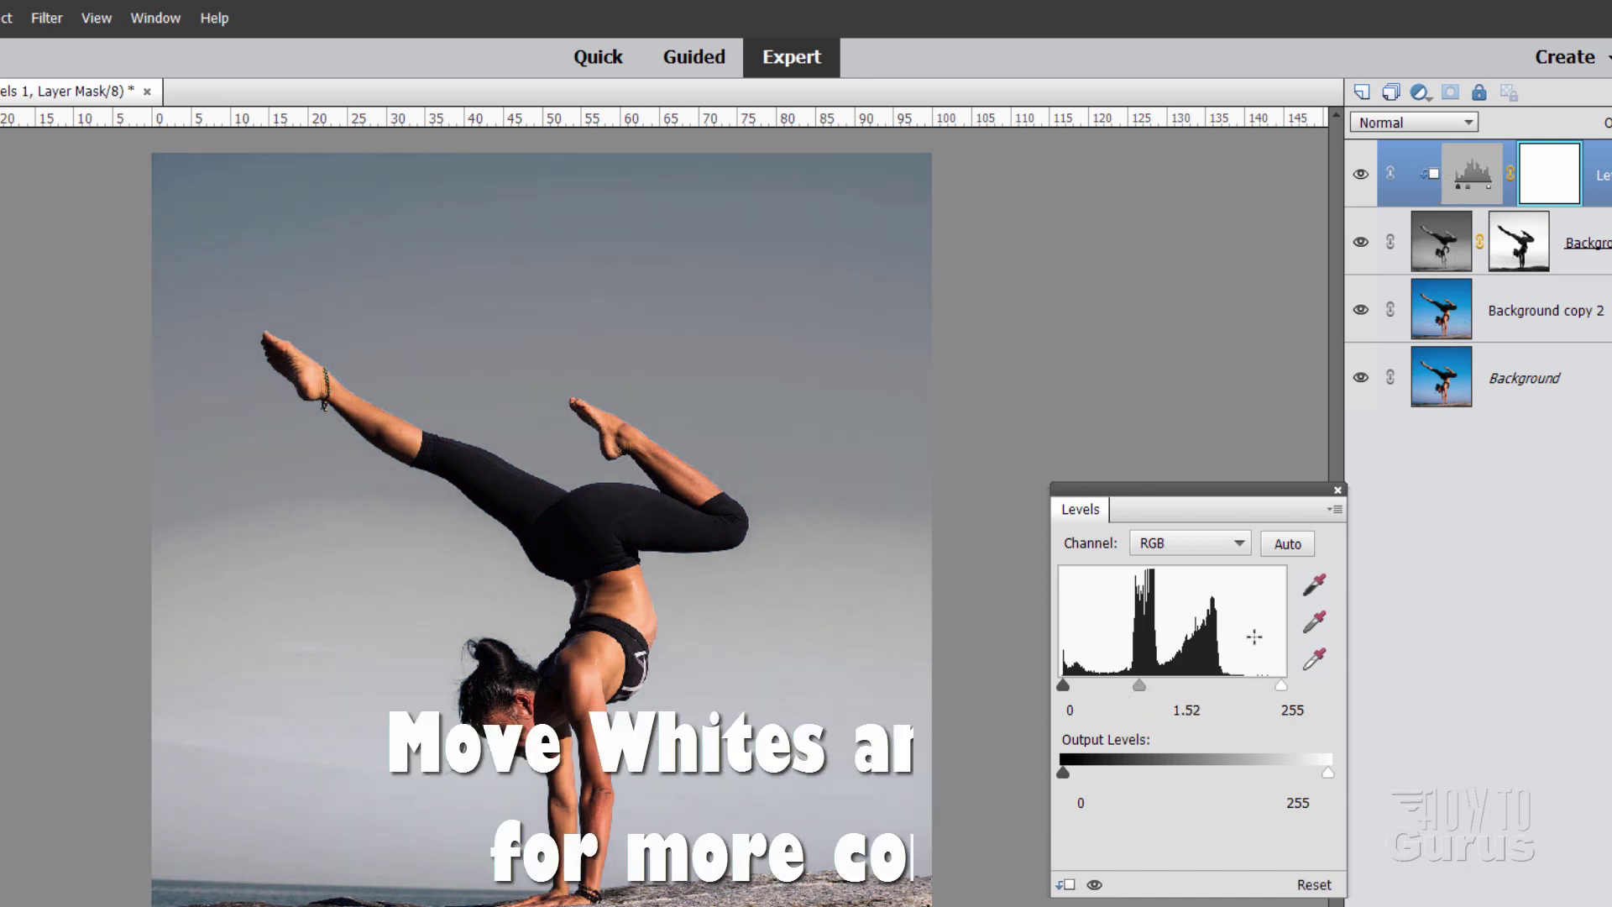
{"action": "left_click_drag", "start_coordinate": [1279, 690], "coordinate": [1253, 693]}
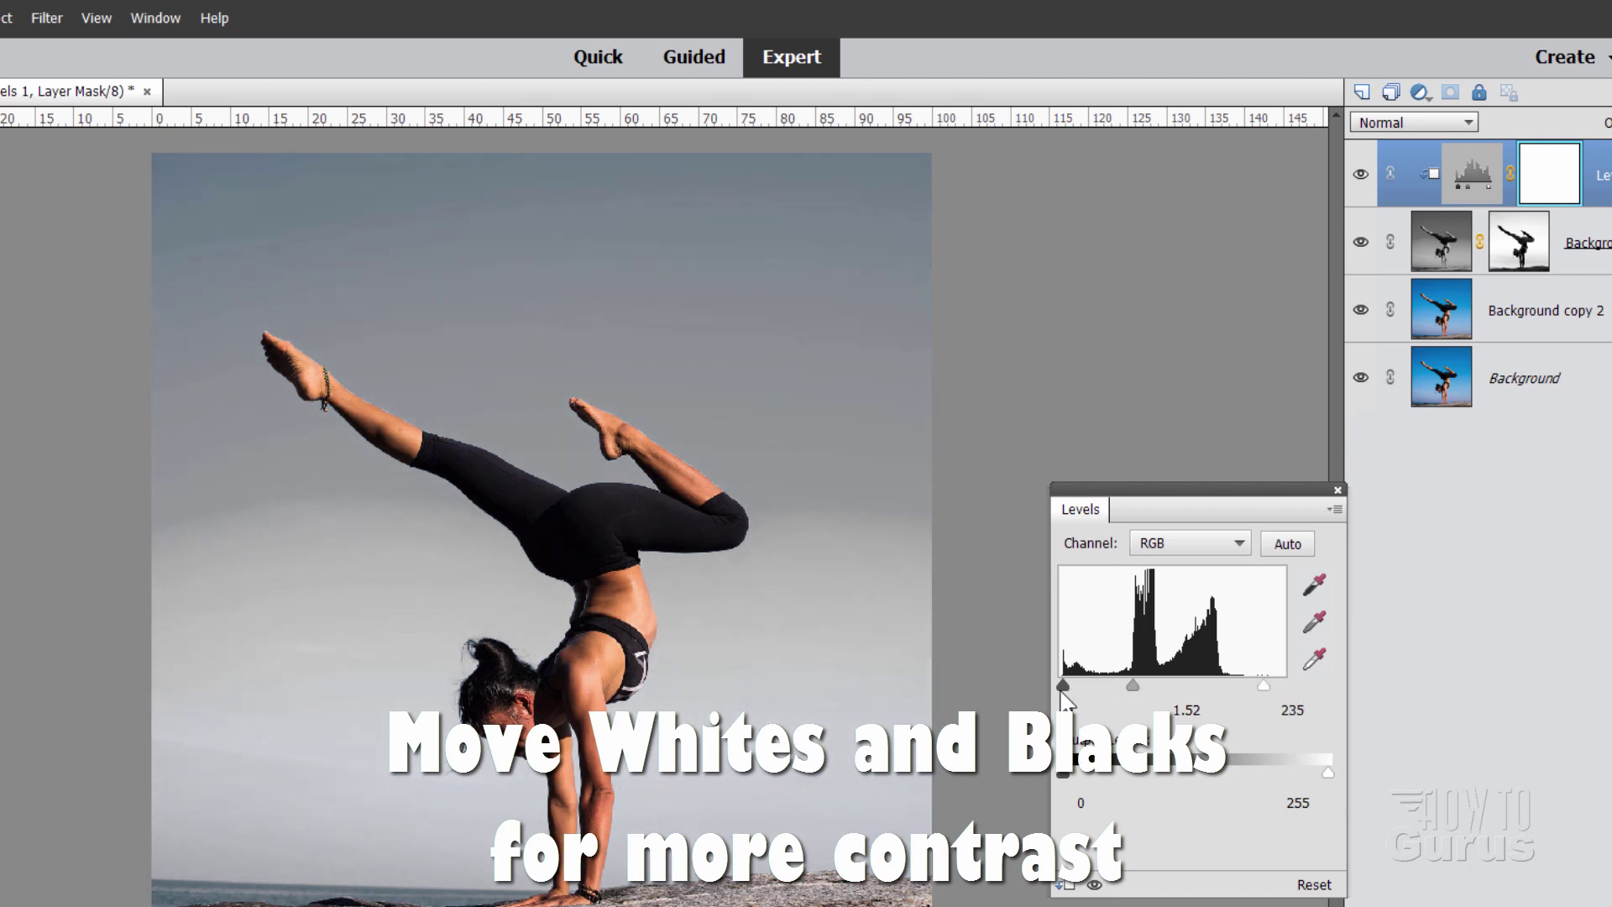
{"action": "left_click_drag", "start_coordinate": [1064, 687], "coordinate": [1066, 686]}
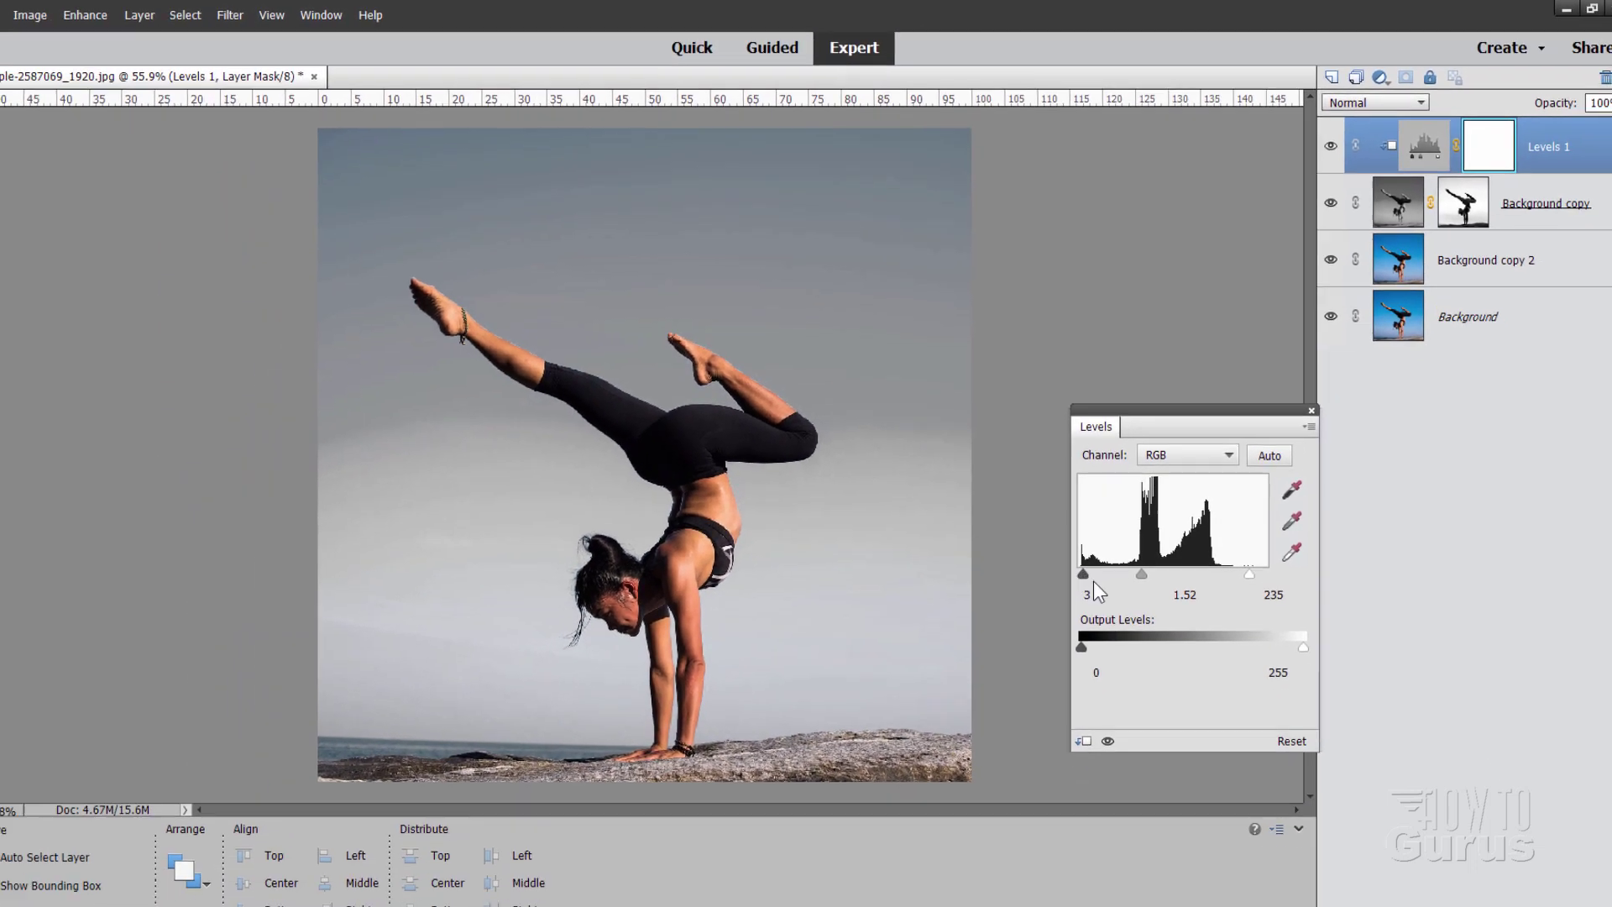
{"action": "left_click_drag", "start_coordinate": [1140, 574], "coordinate": [1144, 574]}
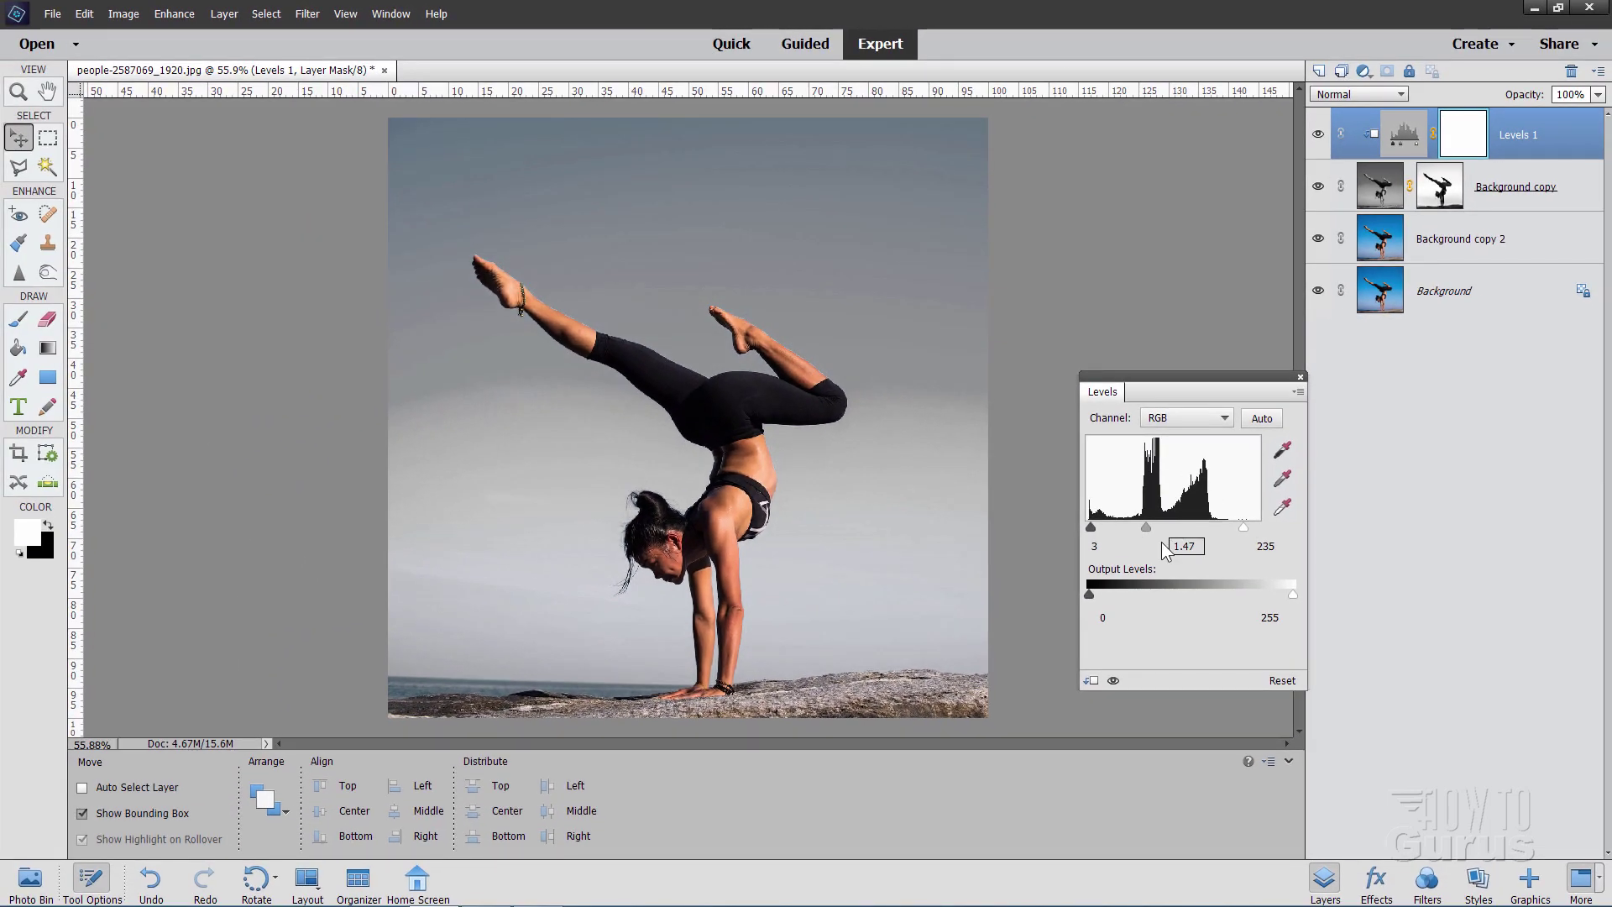
{"action": "left_click", "coordinate": [1299, 377]}
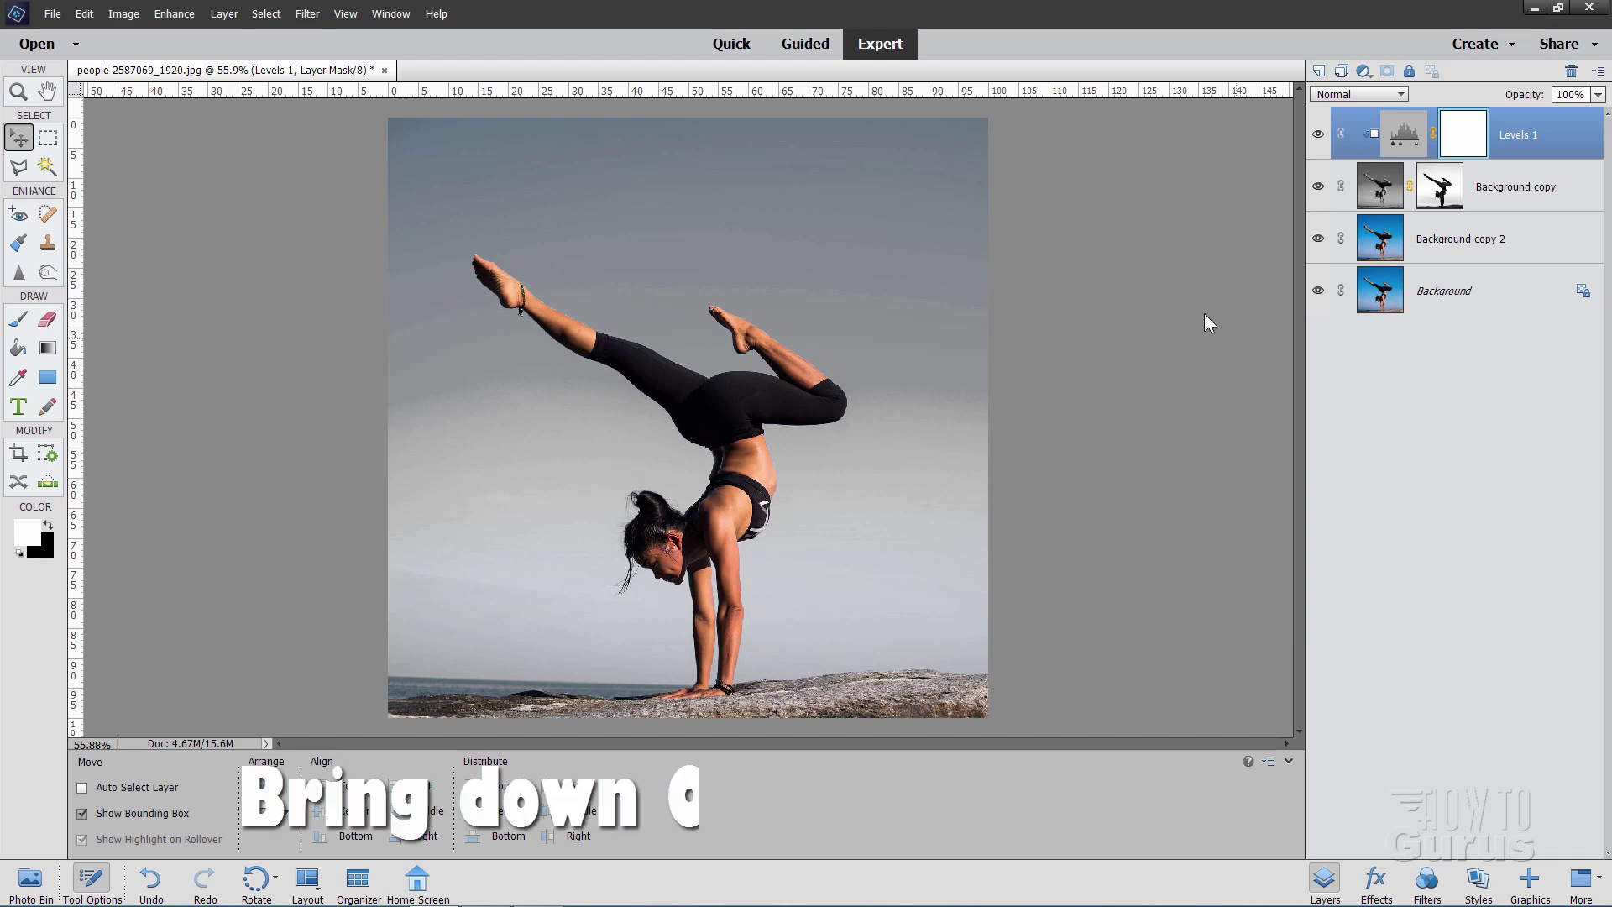
Drop the Background copy layer's opacity to 93% so a faint blue tint returns to the sky
{"action": "left_click", "coordinate": [1470, 198]}
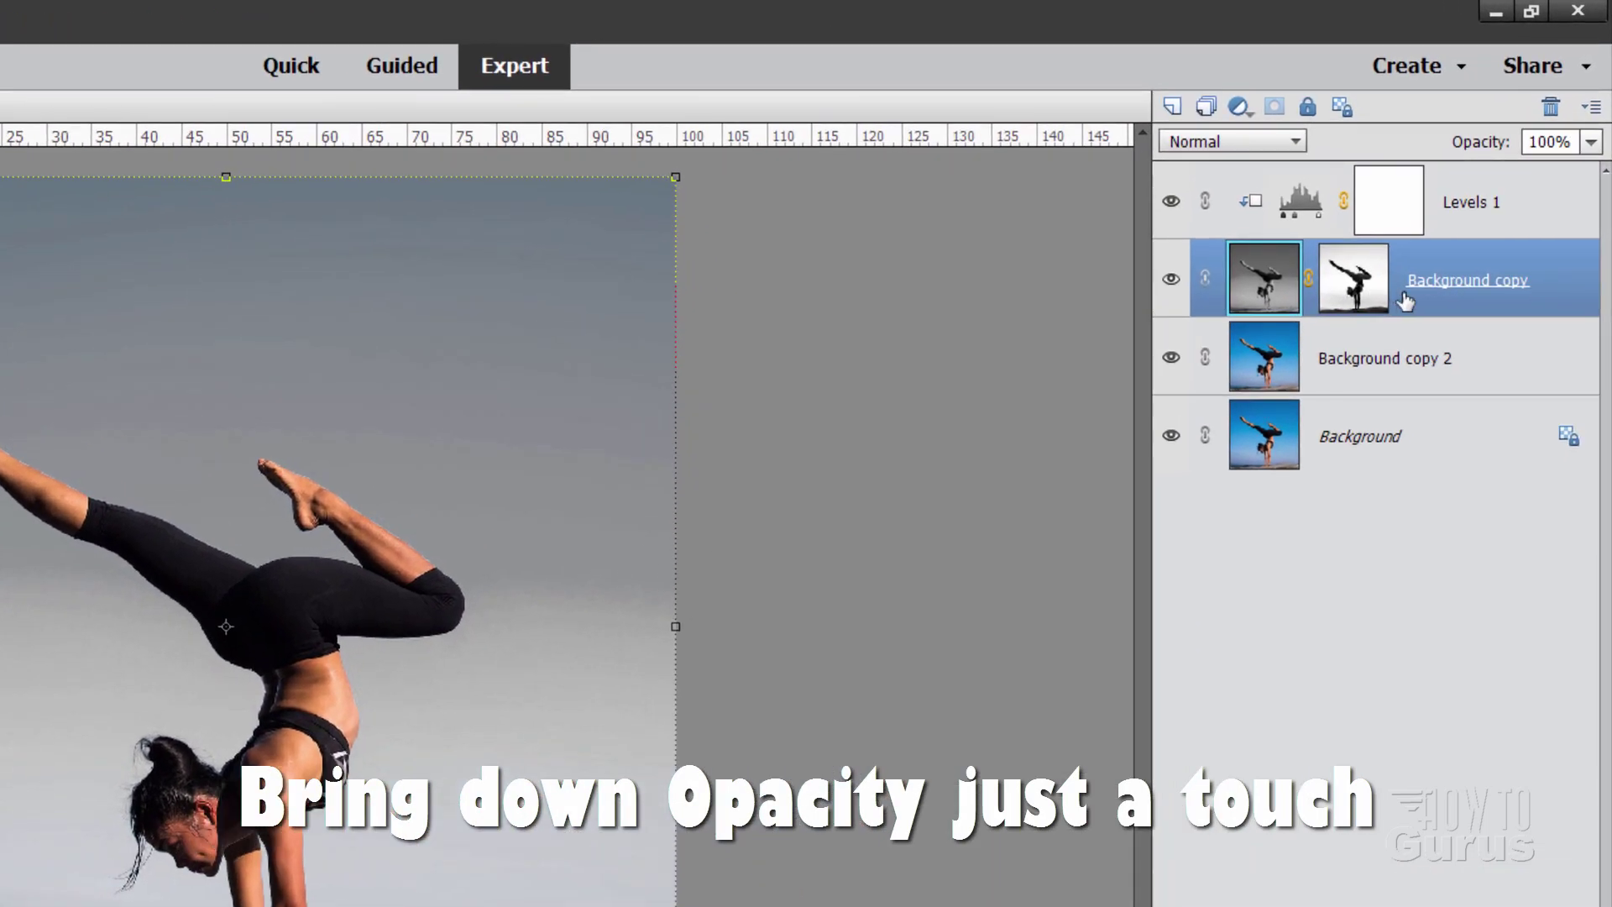
{"action": "left_click", "coordinate": [1590, 142]}
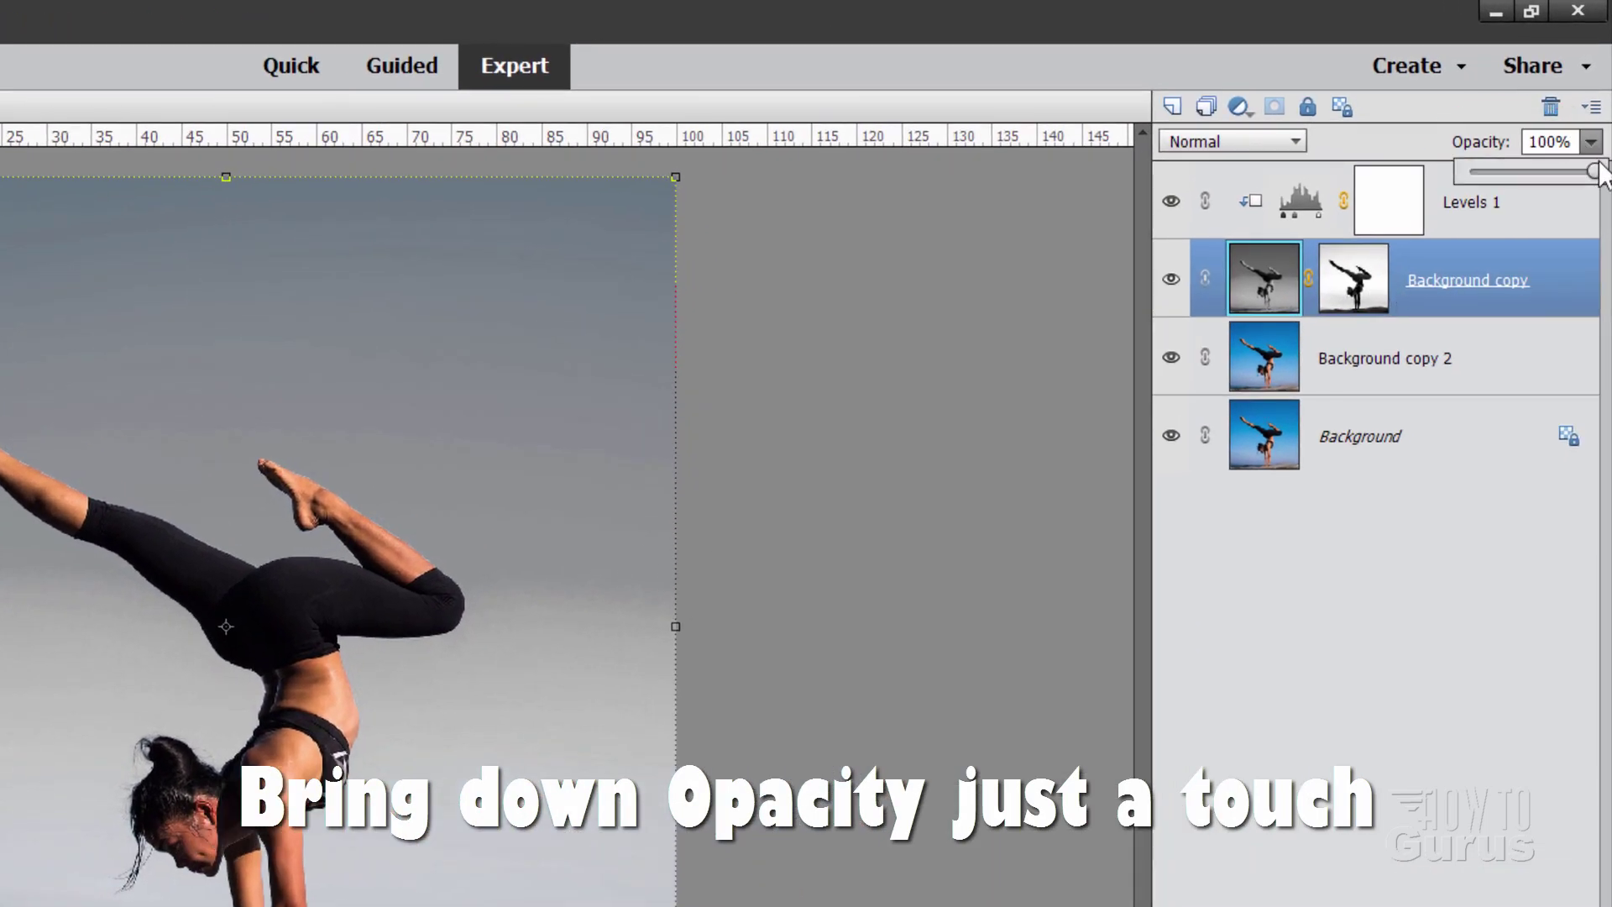
{"action": "left_click_drag", "start_coordinate": [1596, 172], "coordinate": [1586, 173]}
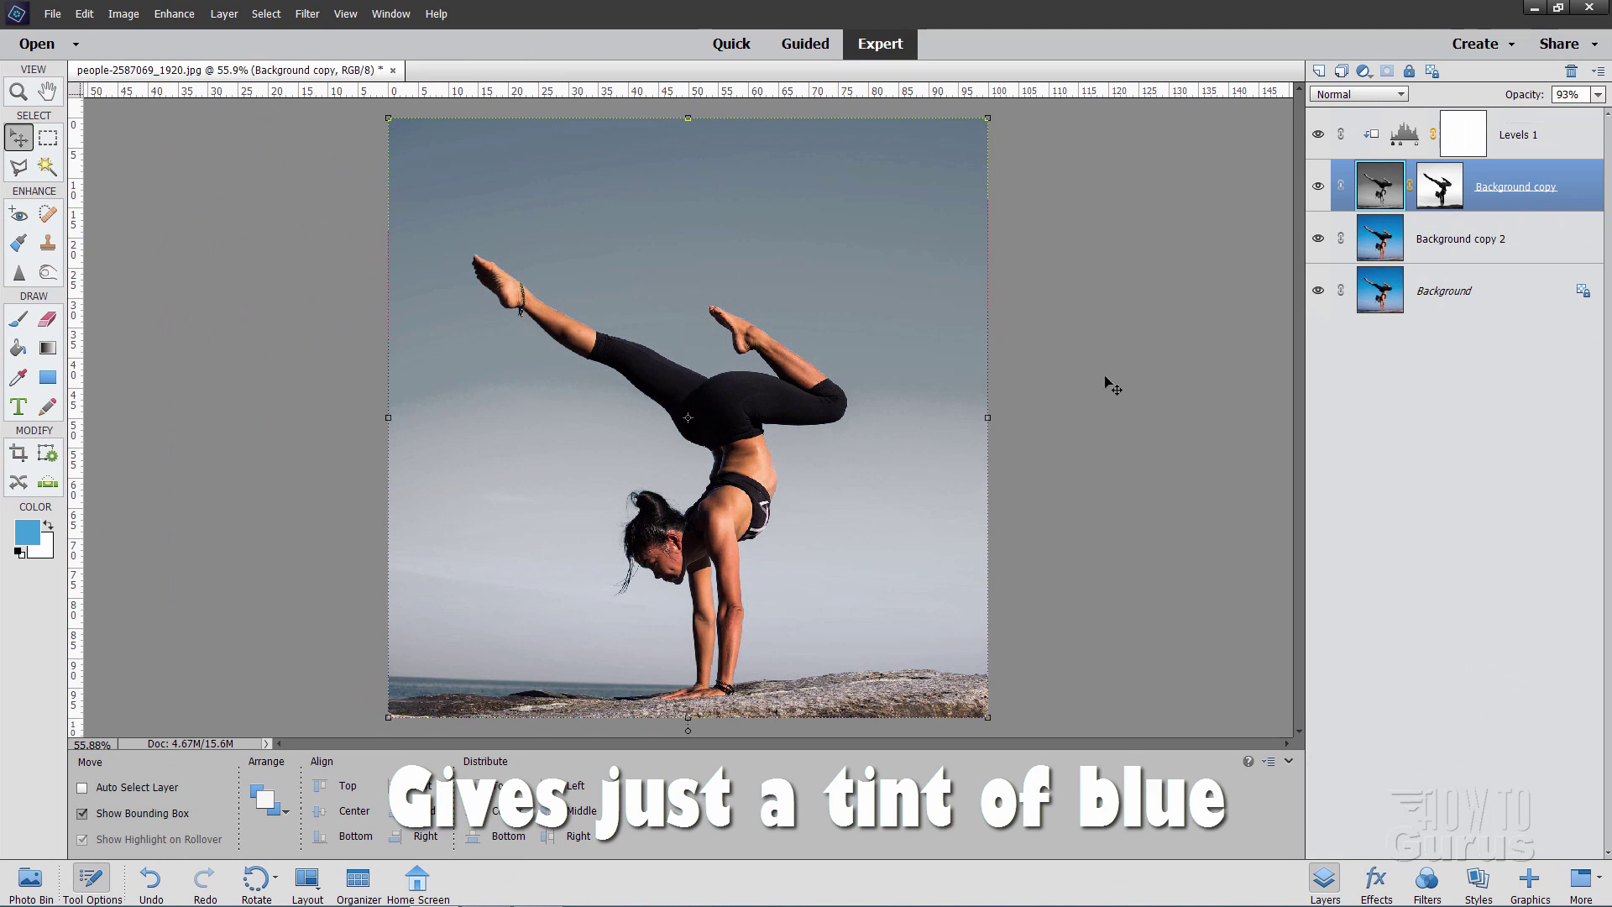
{"action": "left_click", "coordinate": [1478, 300]}
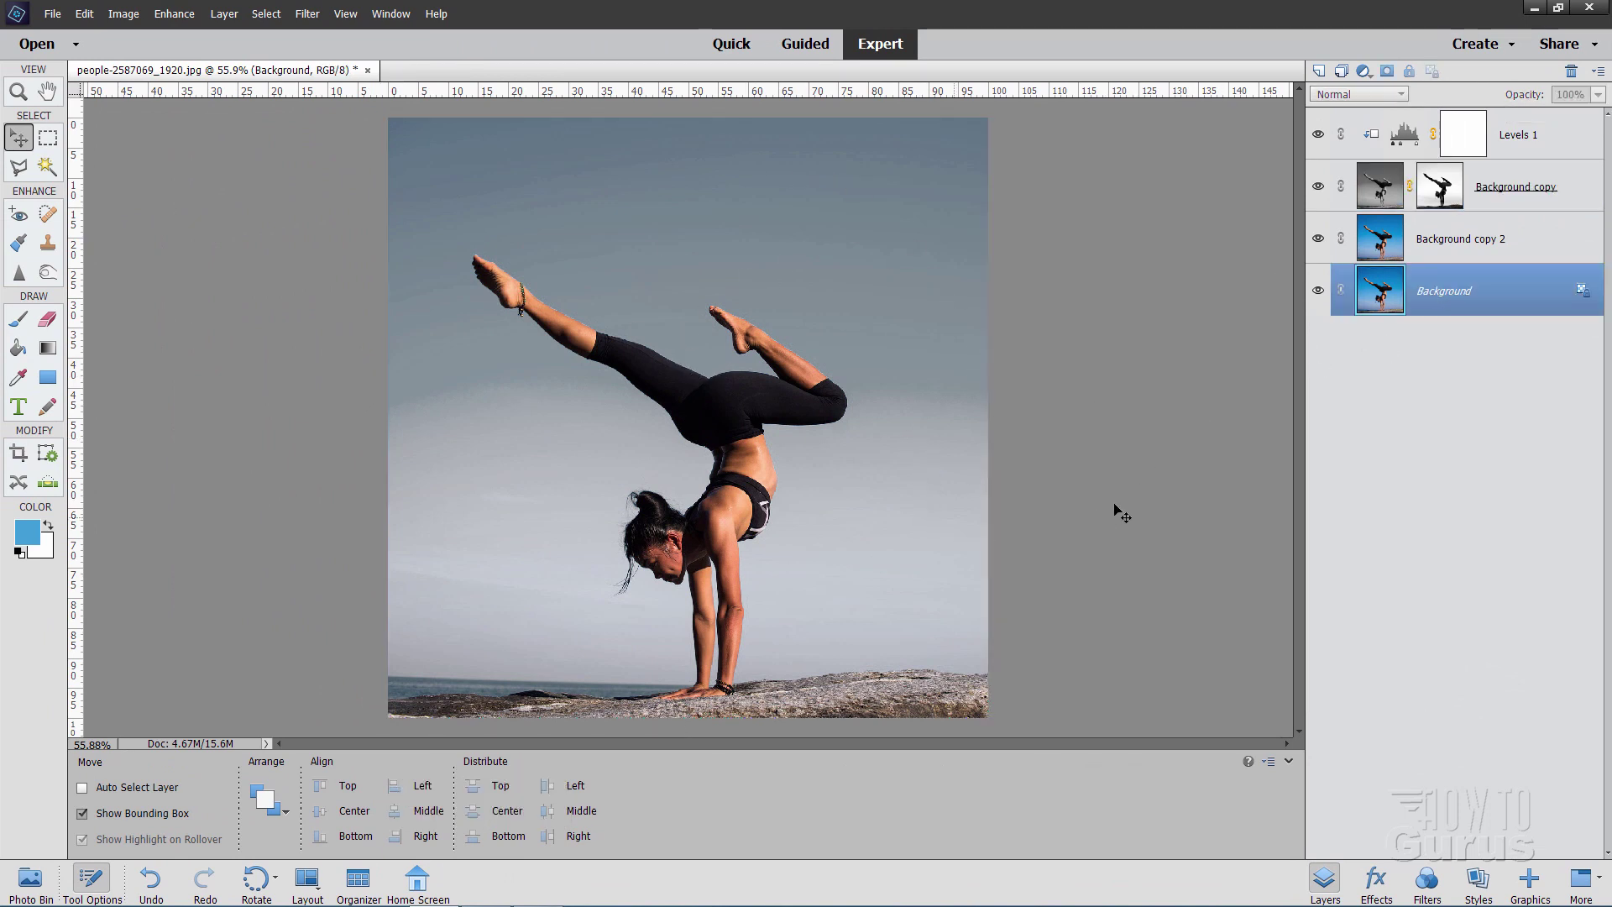